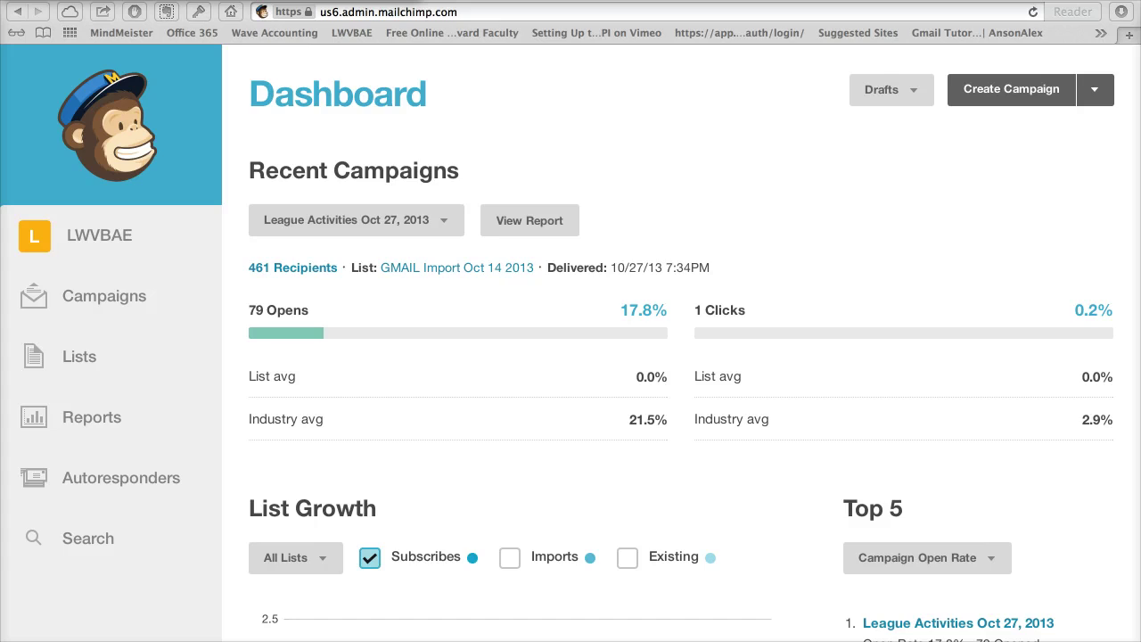
Create a new campaign from the Mailchimp Dashboard
click(1018, 95)
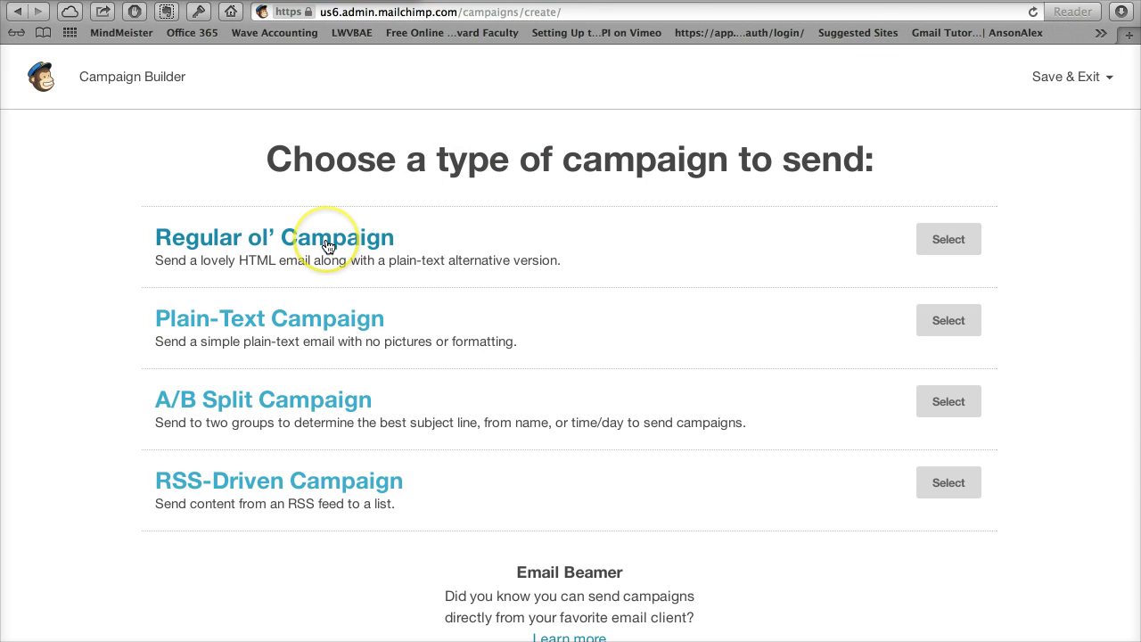
Make a Regular ol' Campaign aimed at a new segment of the GMAIL Import Oct 14 2013 list
click(326, 246)
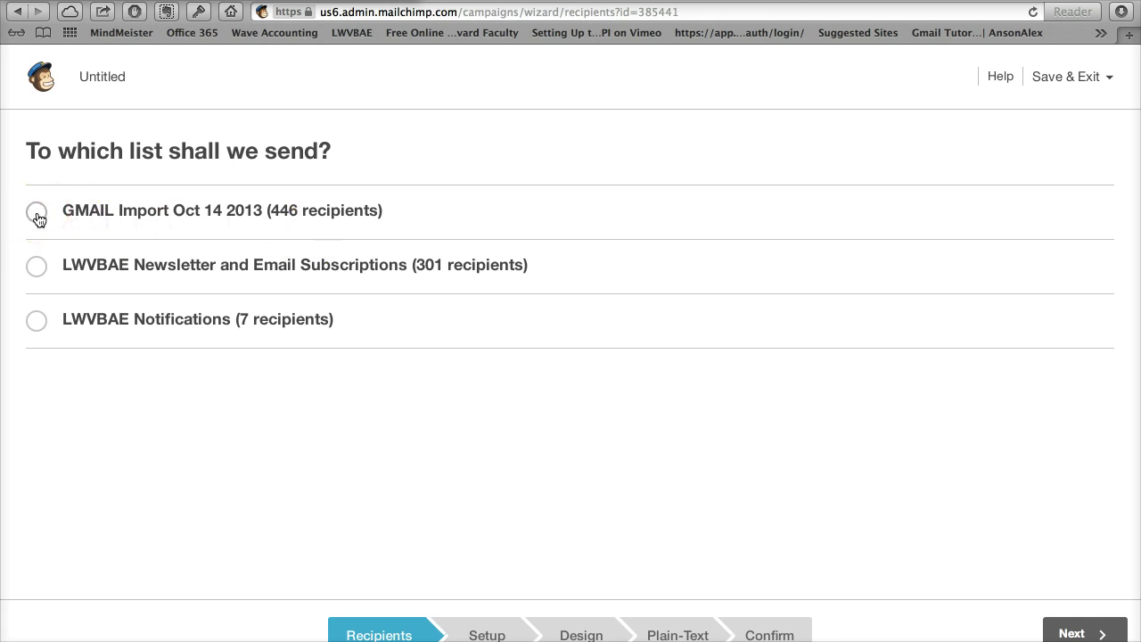
click(37, 213)
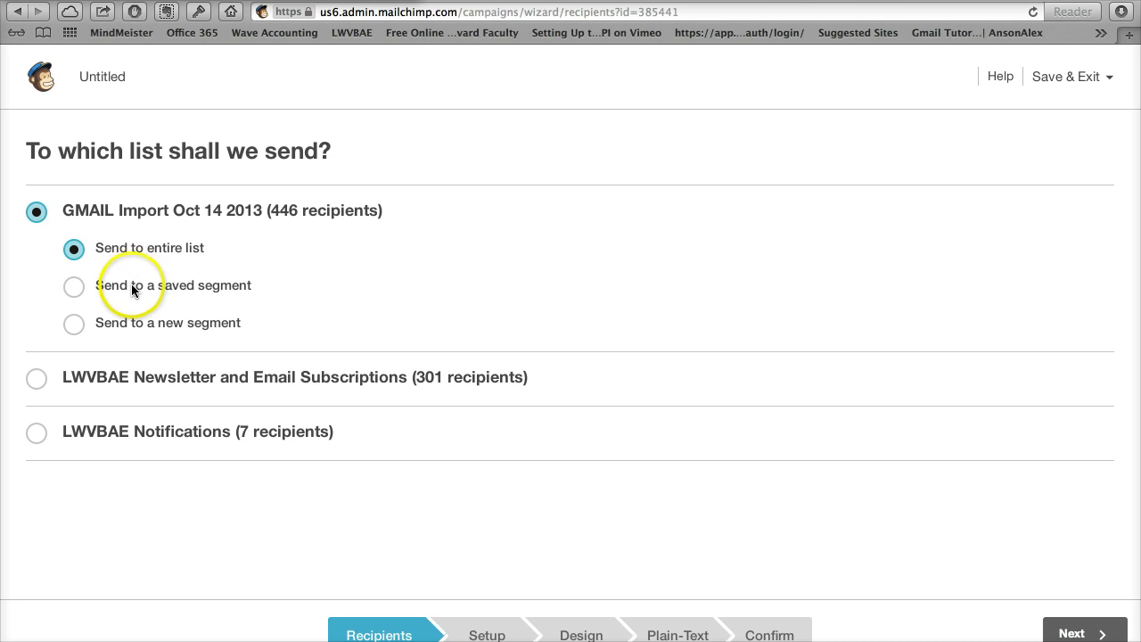
click(74, 324)
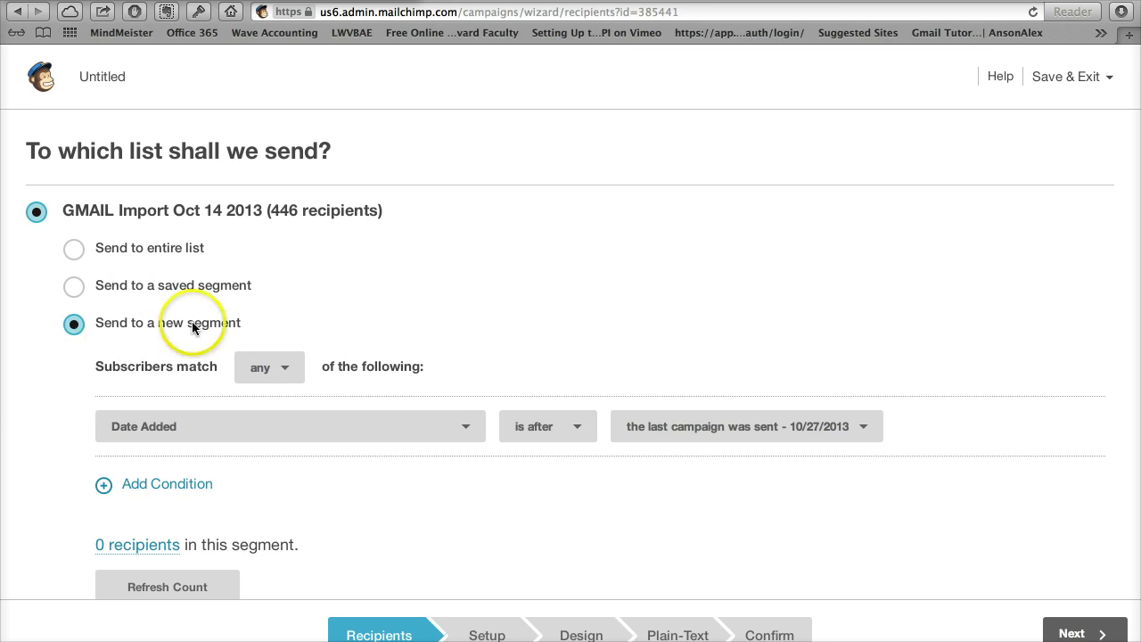
Build the segment rule Categories contains 'Digital', with subscribers matching any condition
click(286, 369)
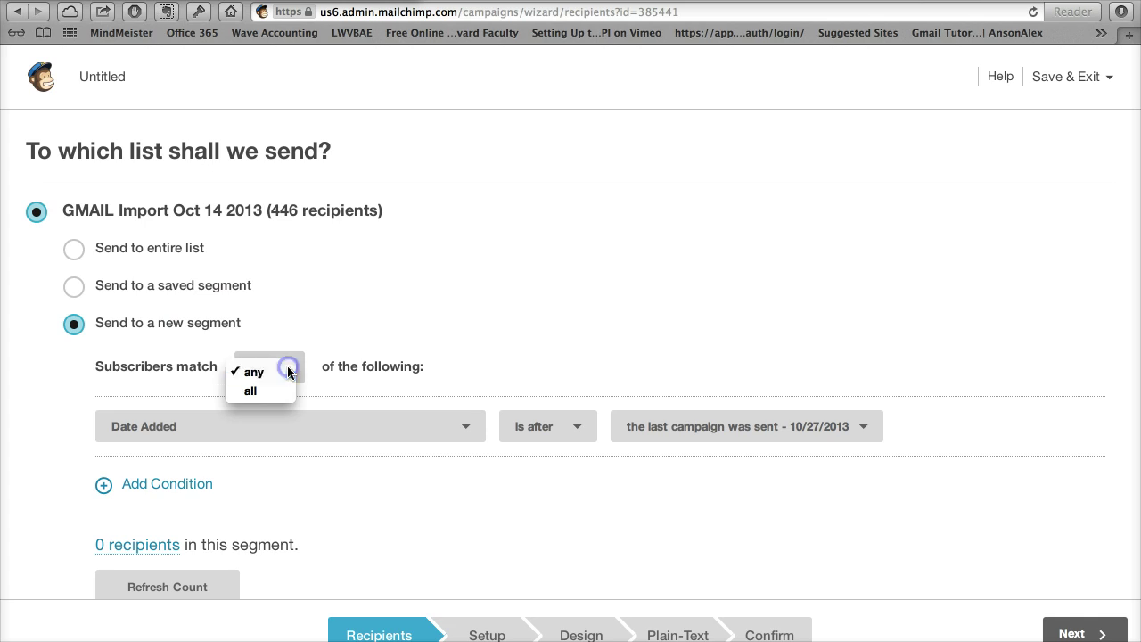
click(267, 373)
click(203, 421)
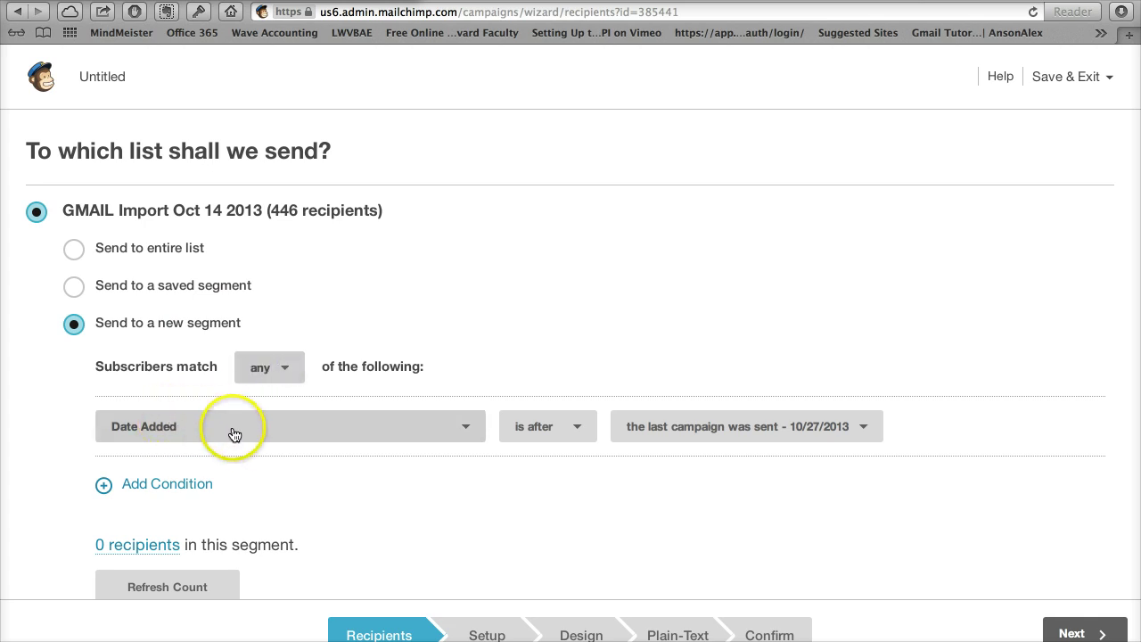
click(463, 425)
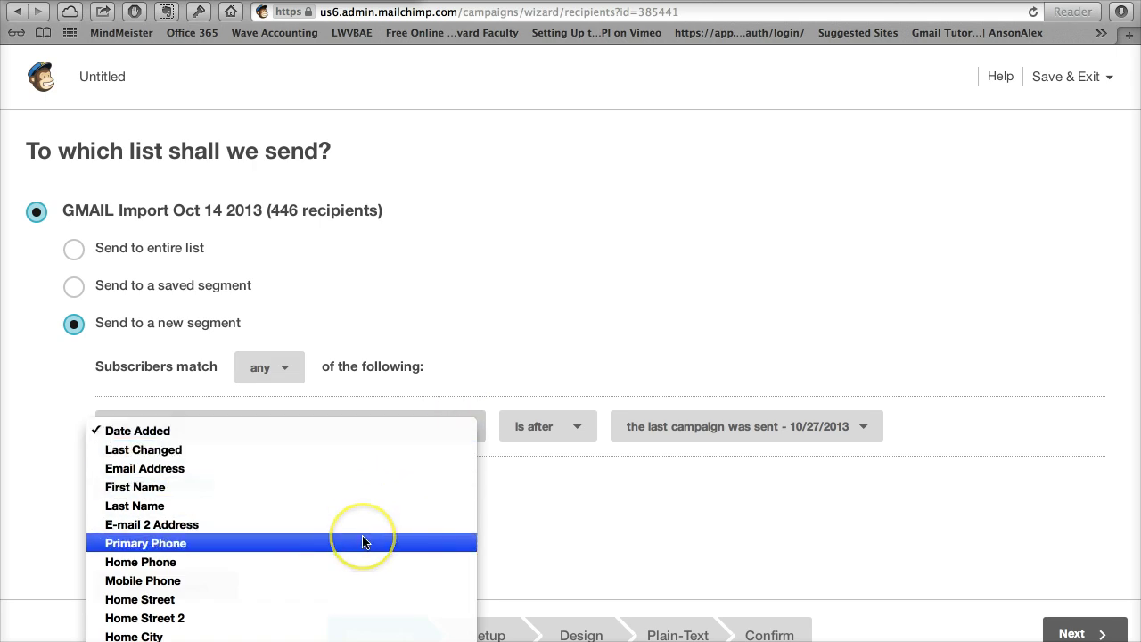
scroll(362, 535, down, 2)
scroll(362, 540, down, 7)
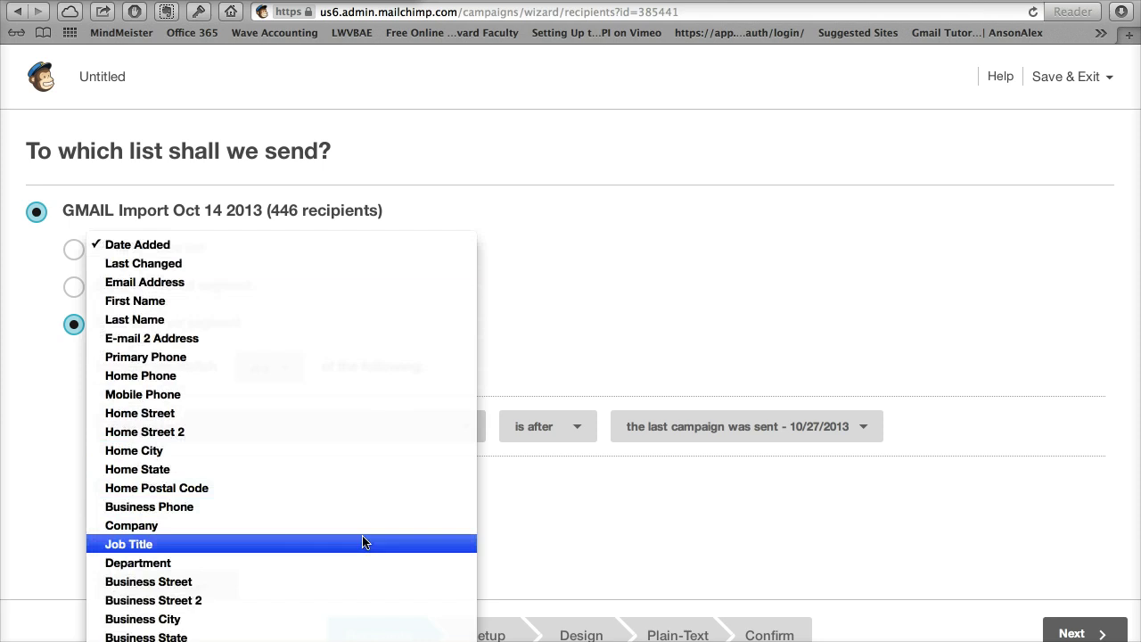
scroll(362, 536, down, 4)
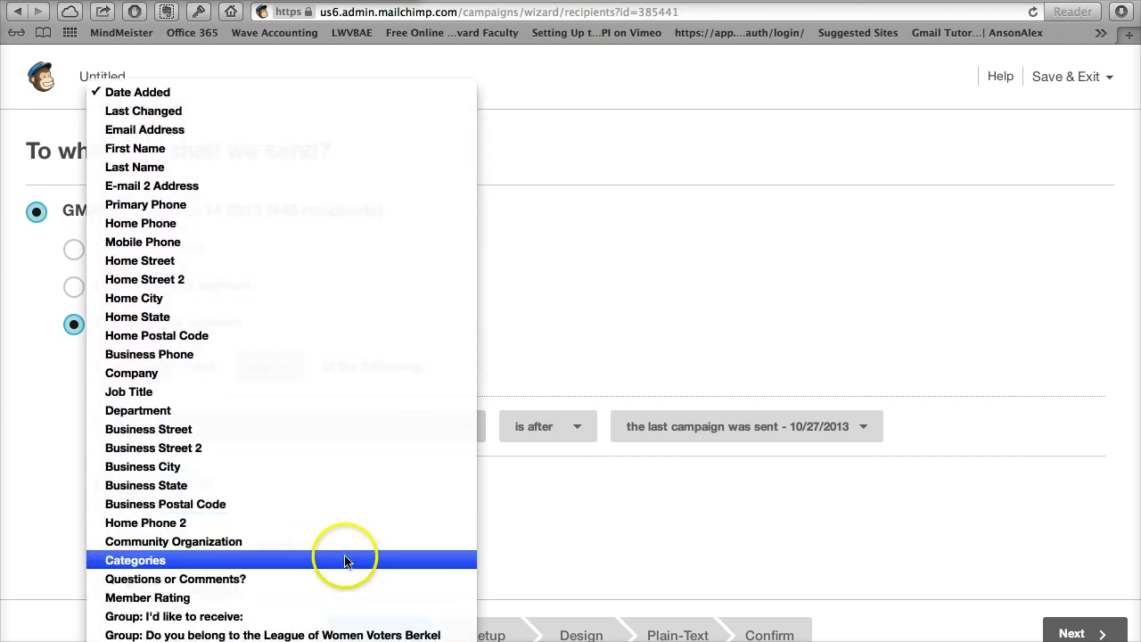
click(346, 561)
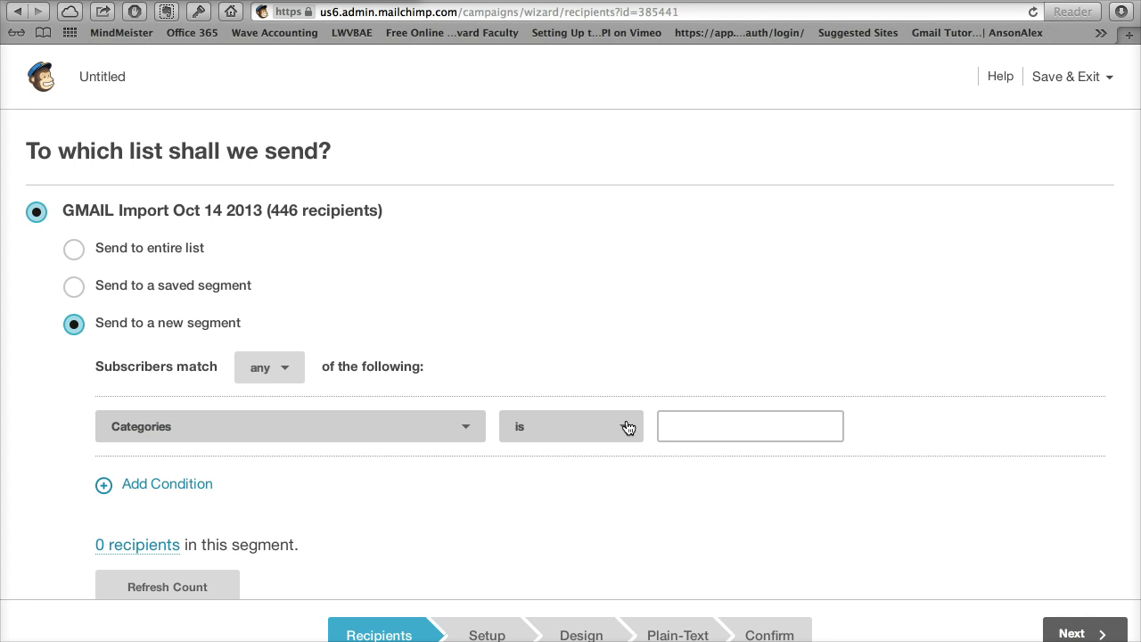
click(625, 424)
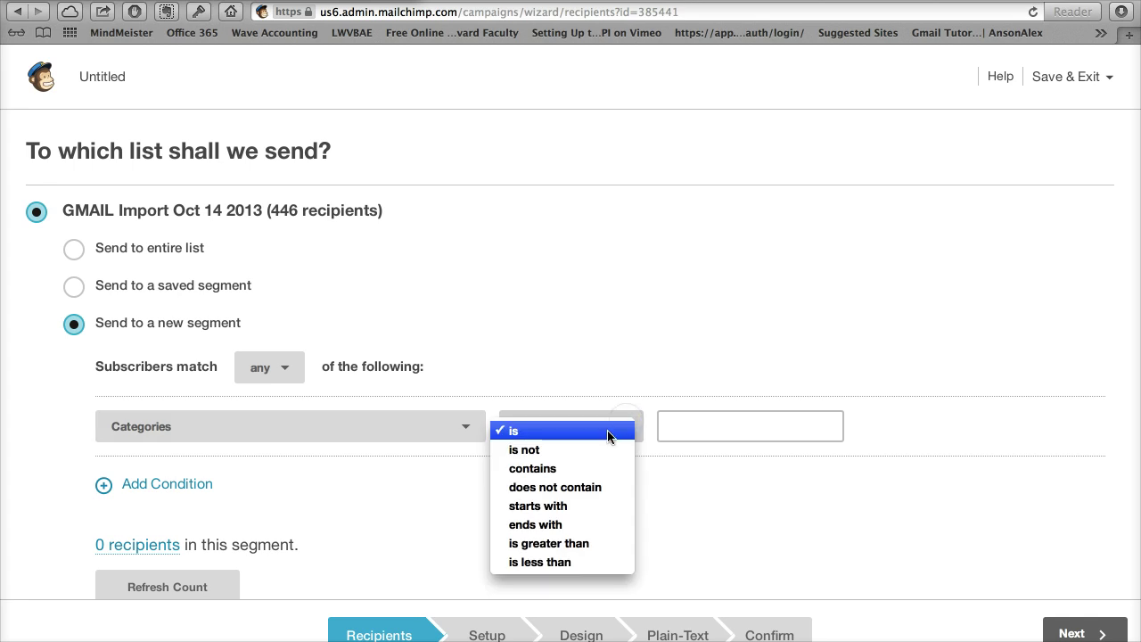
click(552, 471)
click(679, 418)
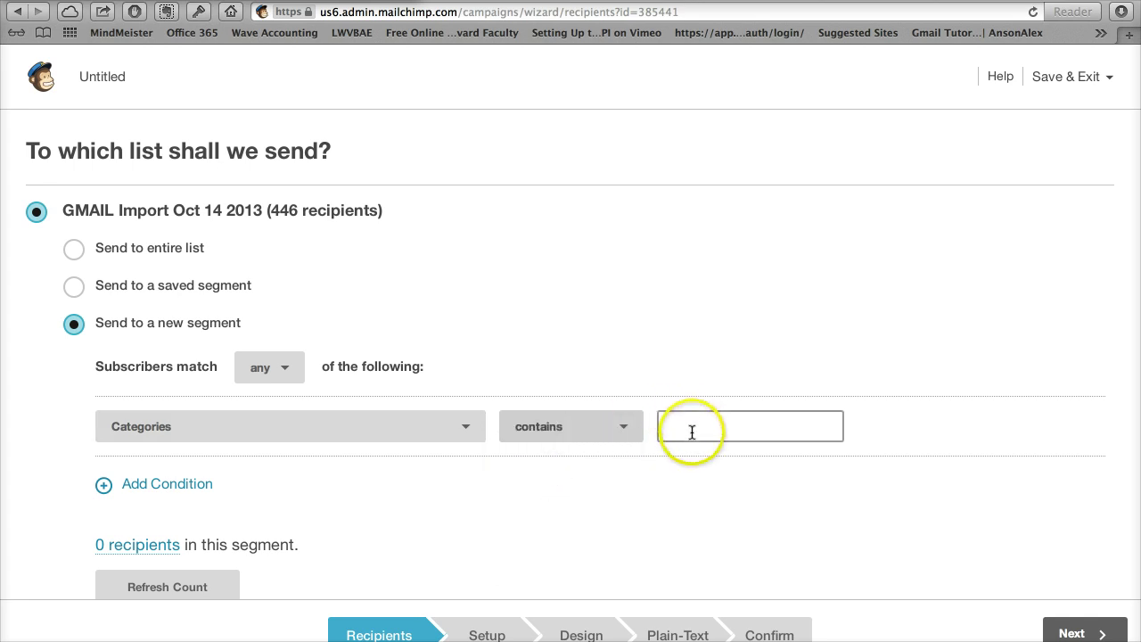
text(Digital)
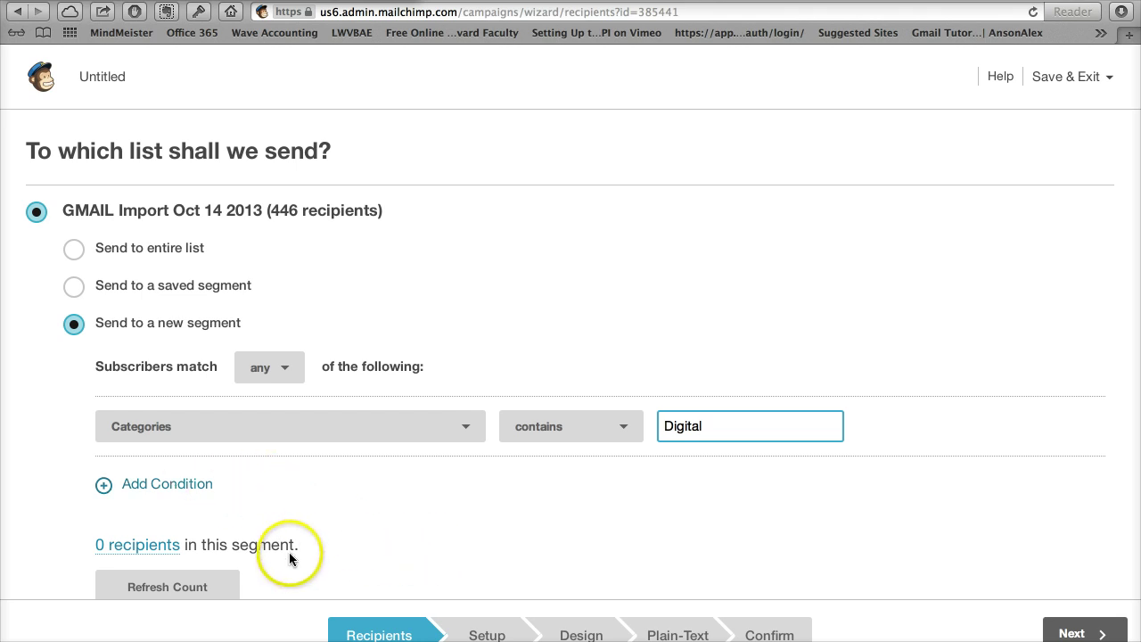
Refresh the segment count to 83 recipients and browse the list of recipients
scroll(344, 564, down, 4)
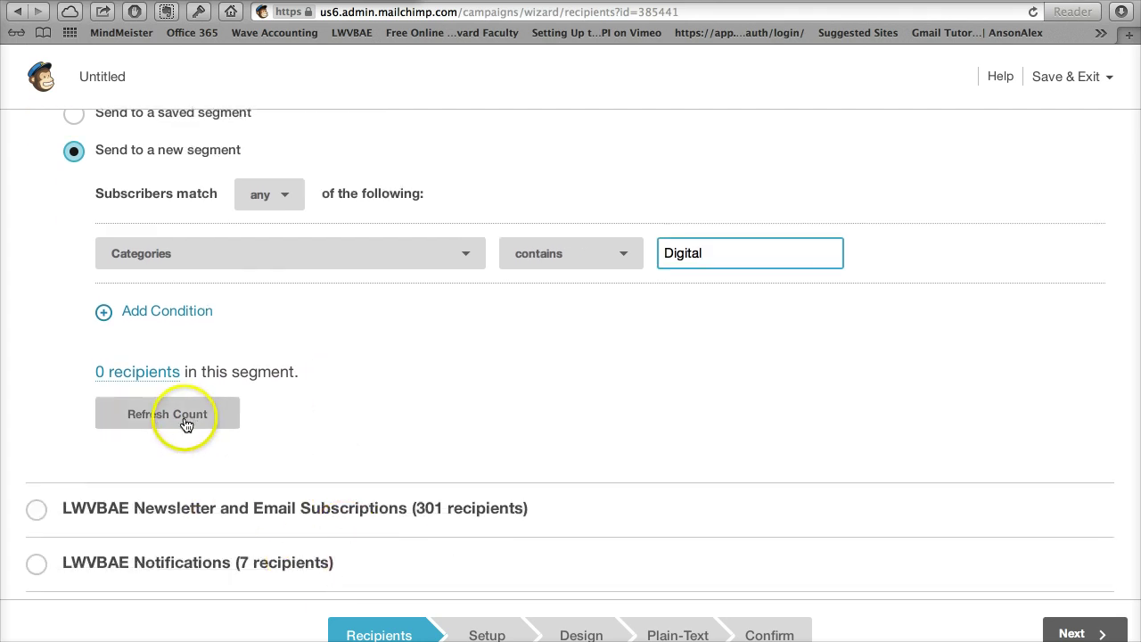
click(188, 424)
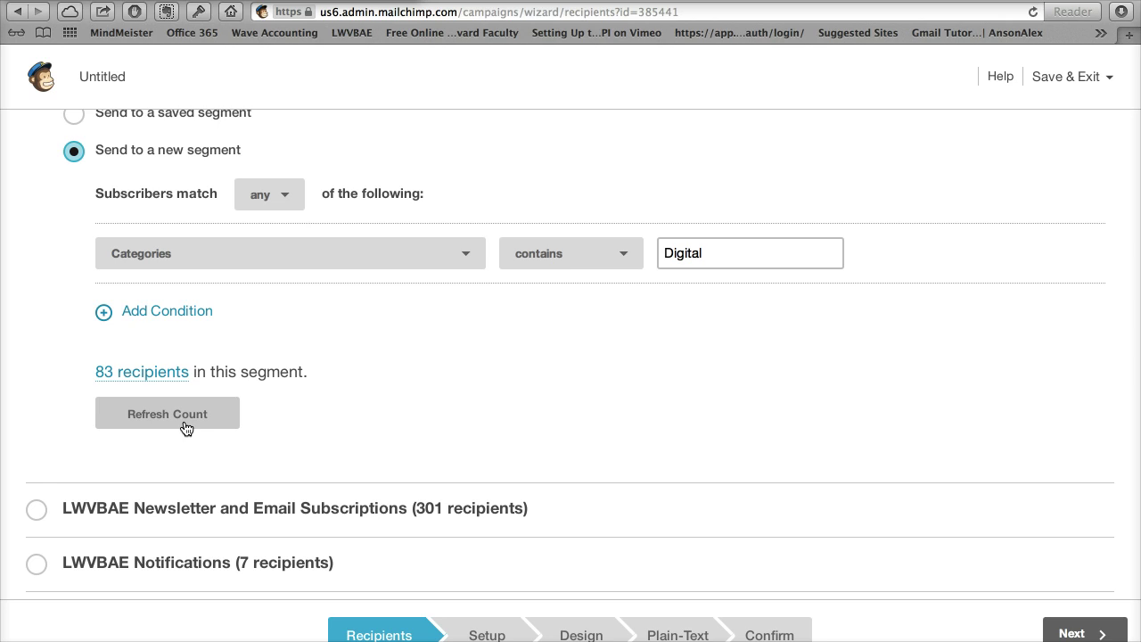
click(150, 380)
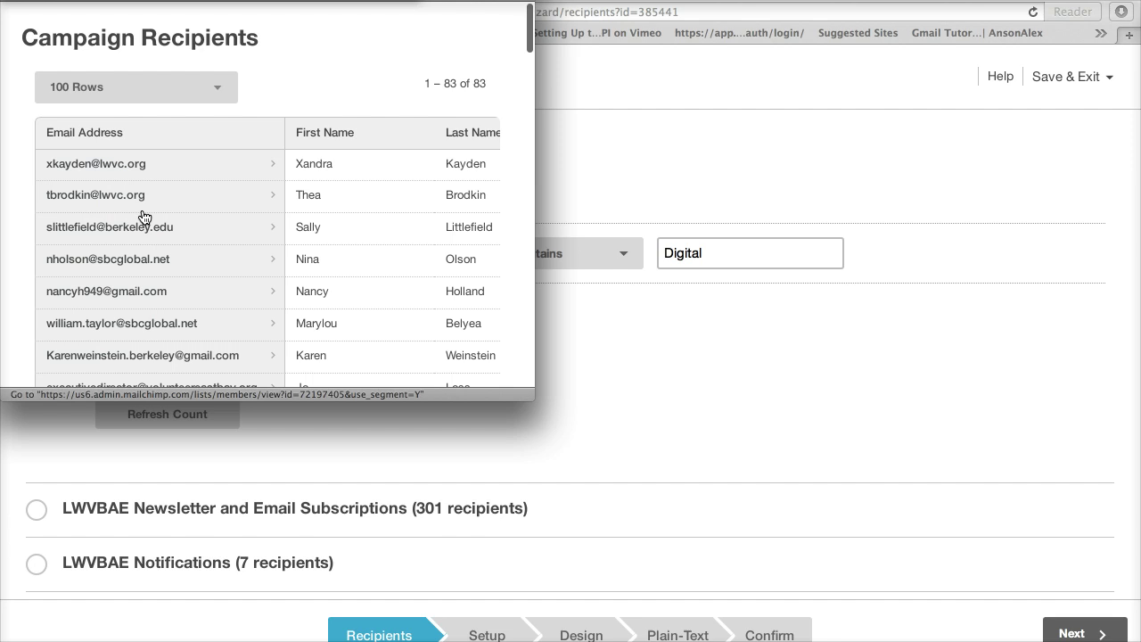
scroll(143, 217, down, 8)
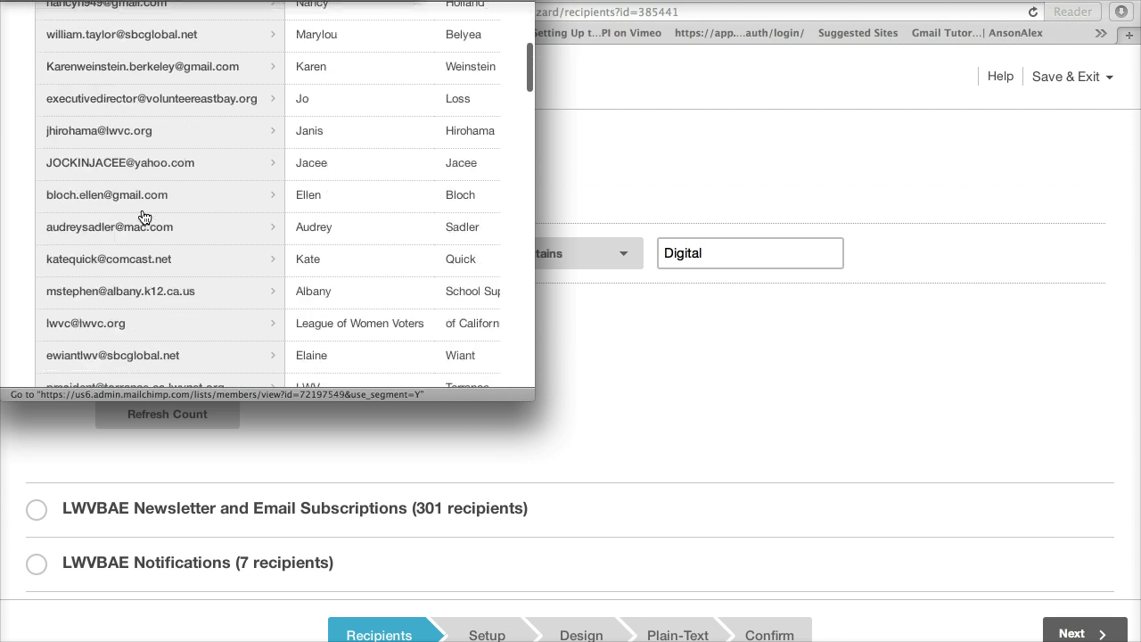
scroll(143, 217, down, 5)
scroll(144, 217, up, 6)
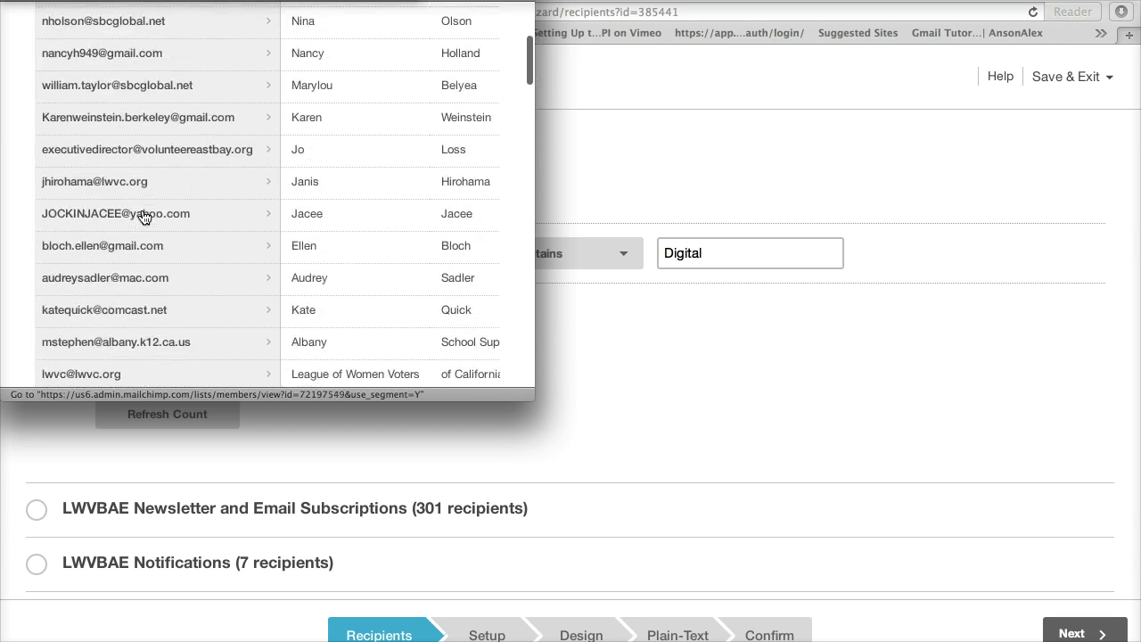
scroll(144, 216, up, 6)
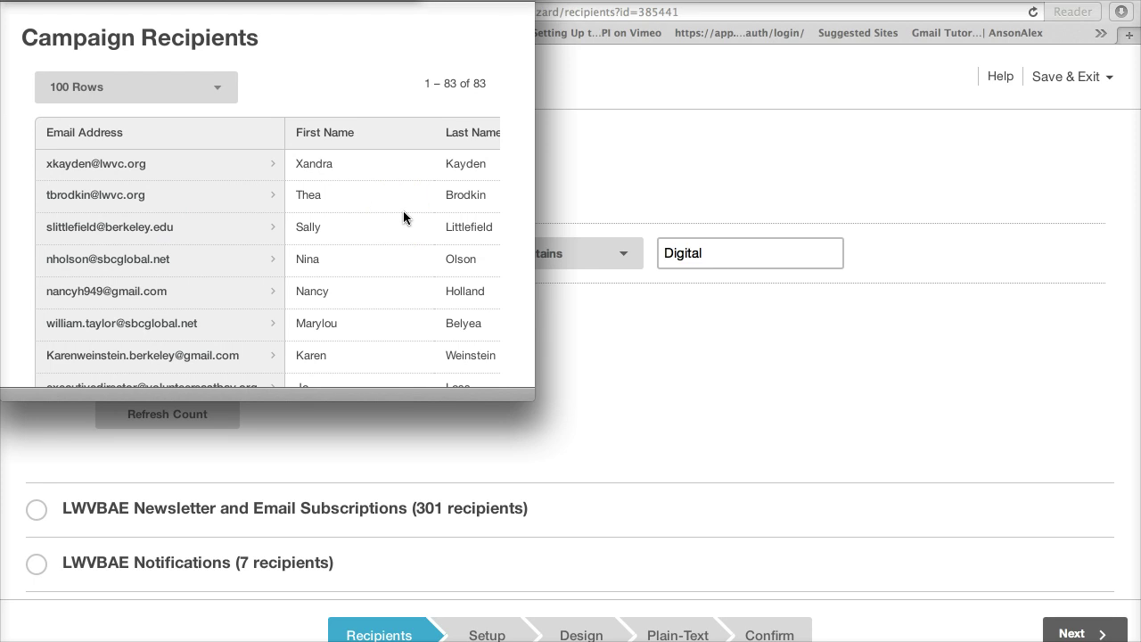
scroll(404, 216, right, 10)
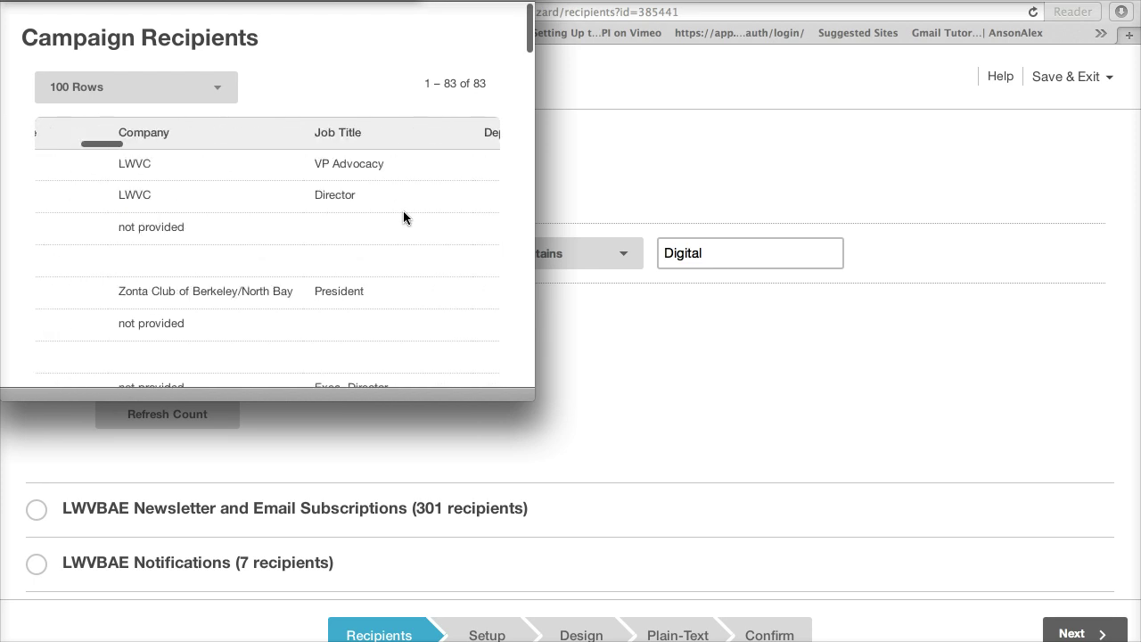
scroll(403, 216, right, 10)
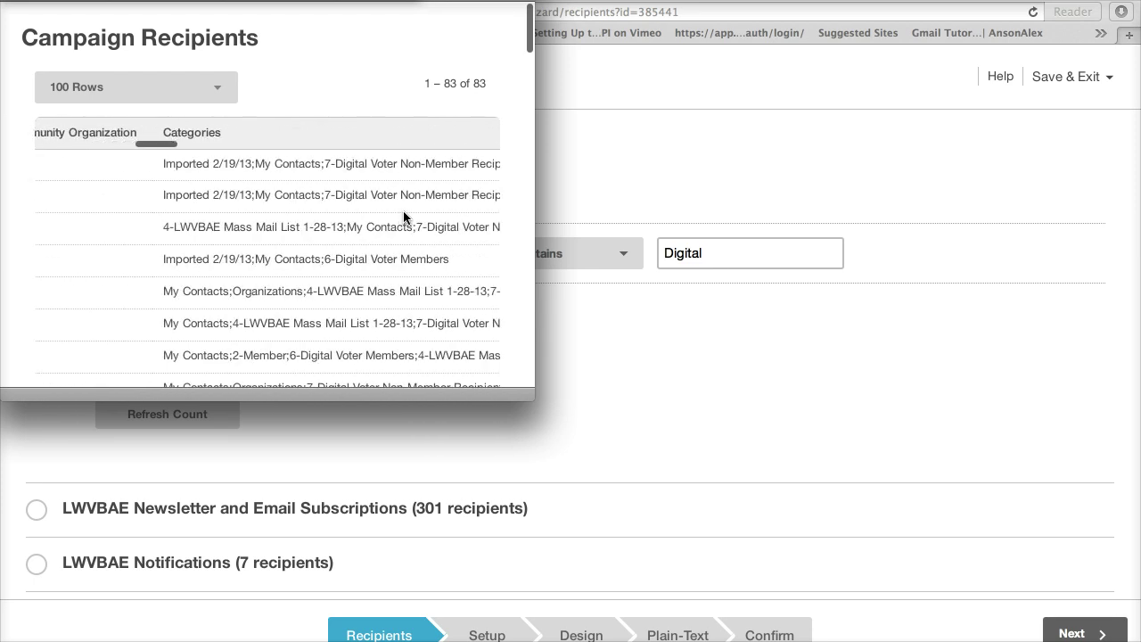
scroll(403, 215, right, 5)
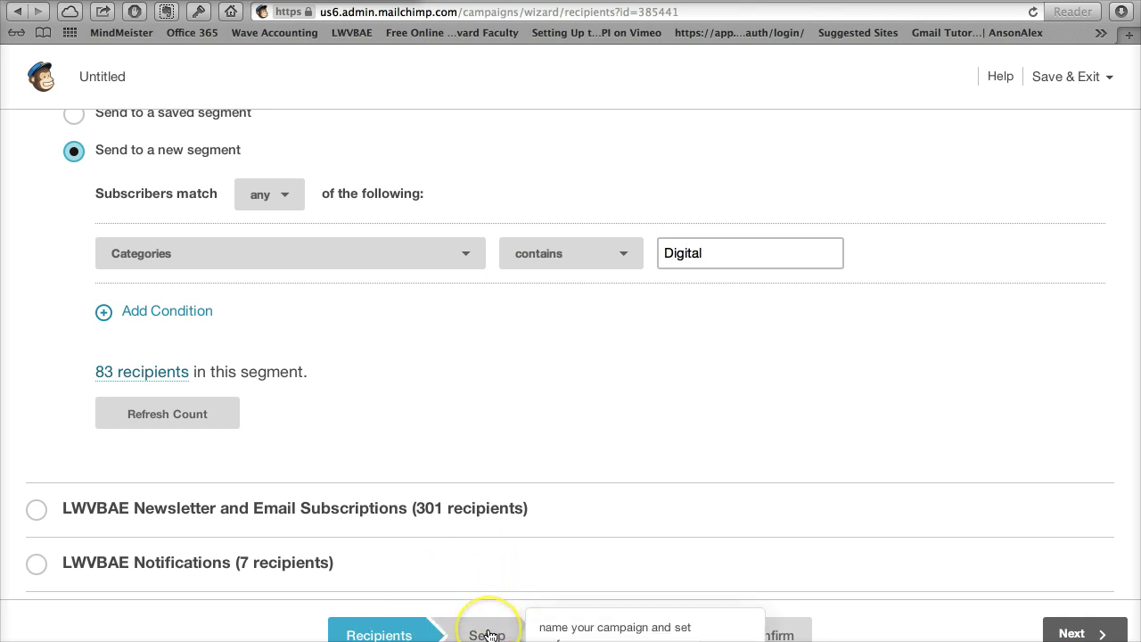
Go to the Setup step and name the campaign 'Segmentation Email Sample'
click(488, 635)
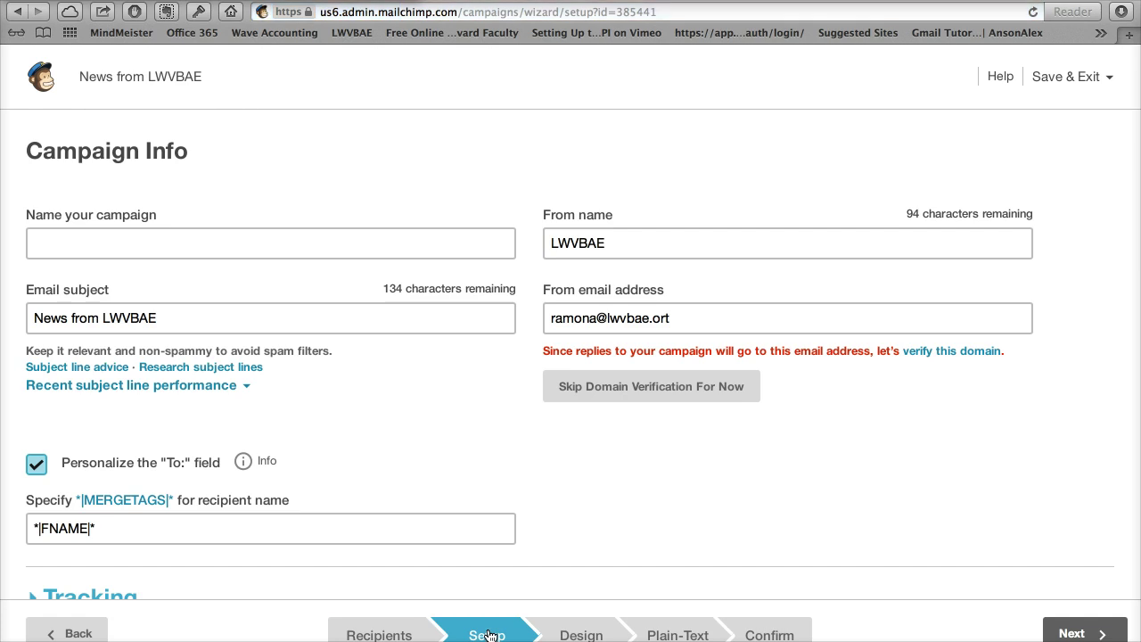
click(129, 239)
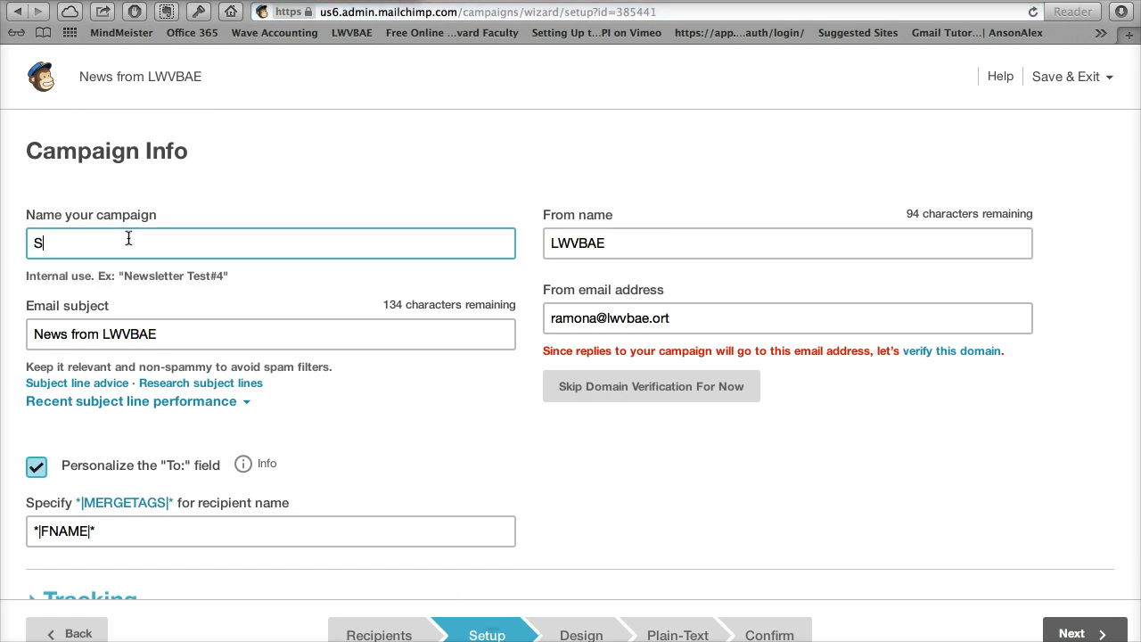
text(Segmentation Email Sample)
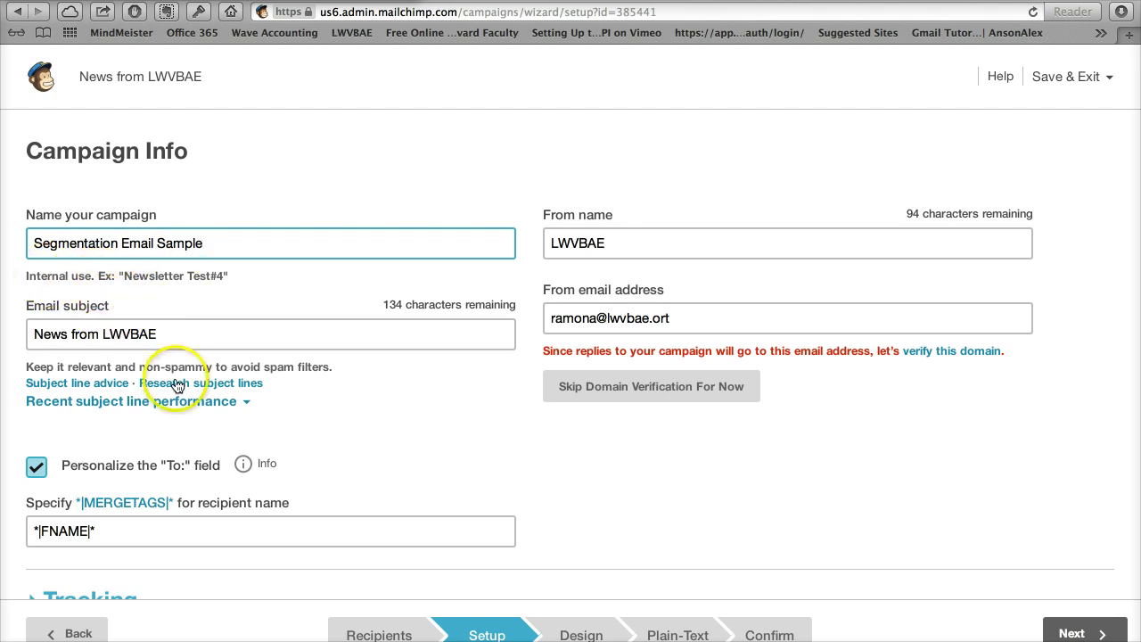
Replace LWVBAE in the subject so it reads 'News from League of Women Voters Berkeley Albany Emeryville'
click(103, 334)
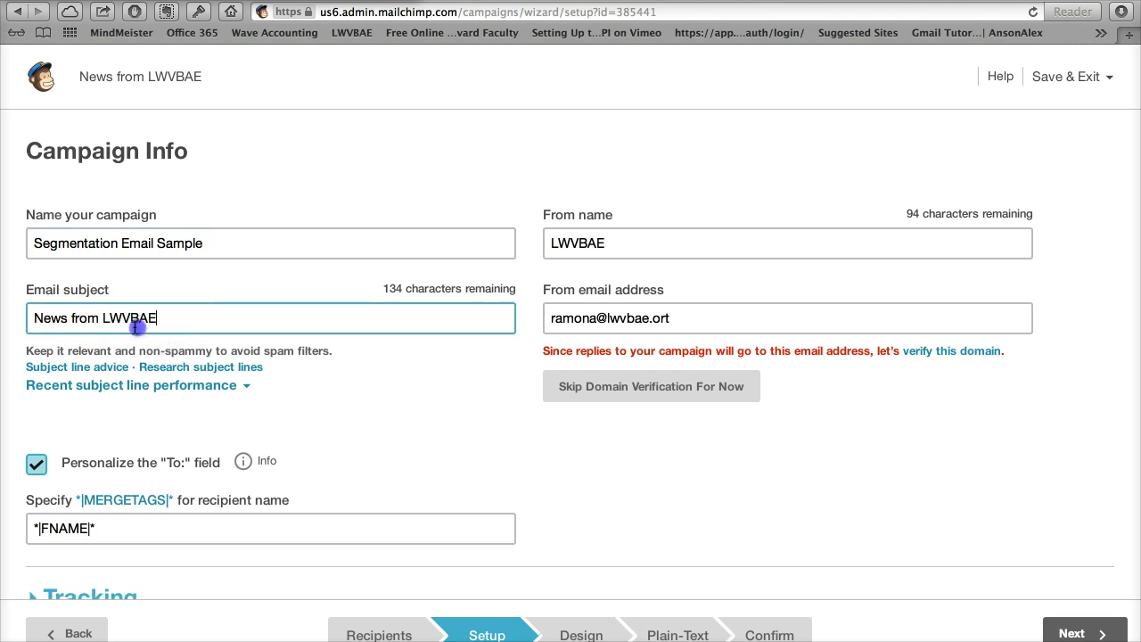
drag(103, 317, 158, 317)
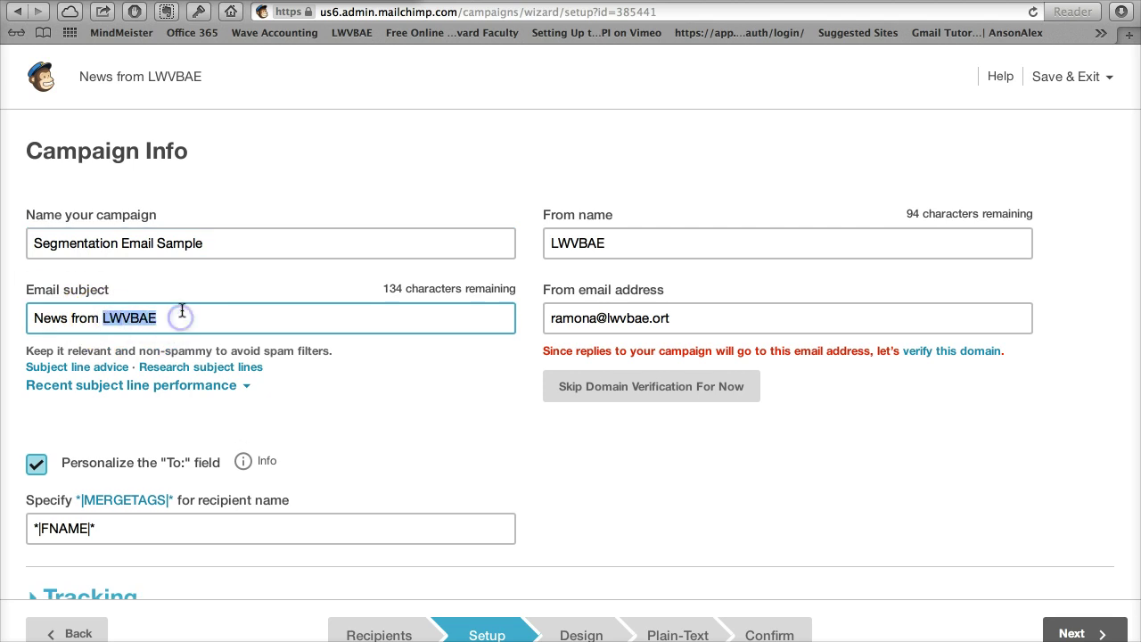
text(League f)
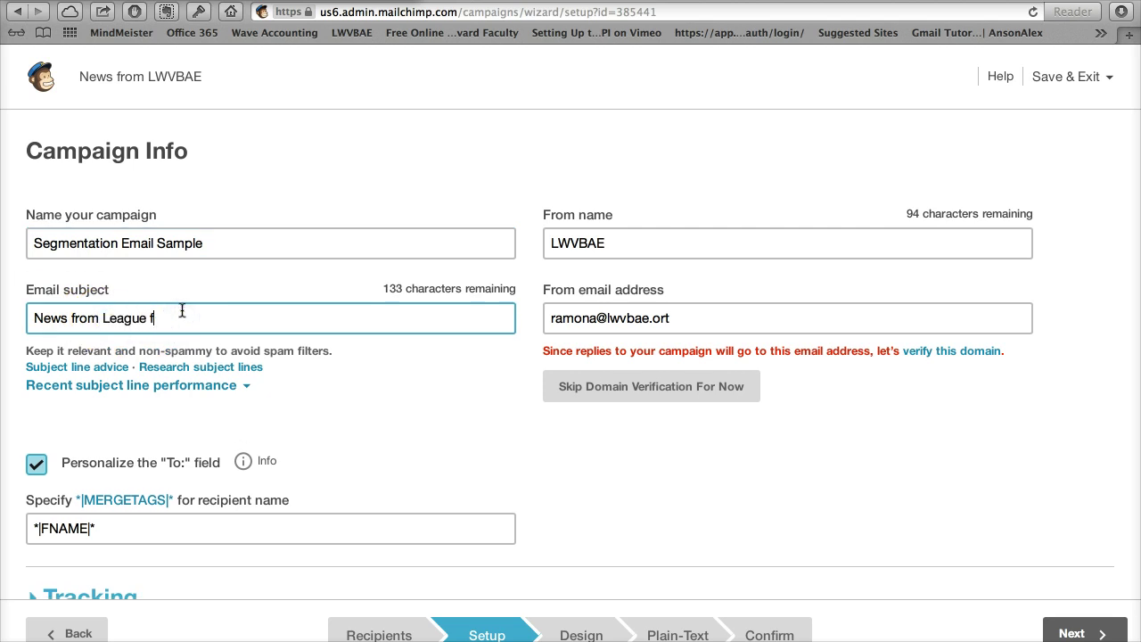
text(o W)
key(BackSpace)
key(BackSpace)
key(BackSpace)
key(BackSpace)
text(of Woem)
key(BackSpace)
key(BackSpace)
text(men)
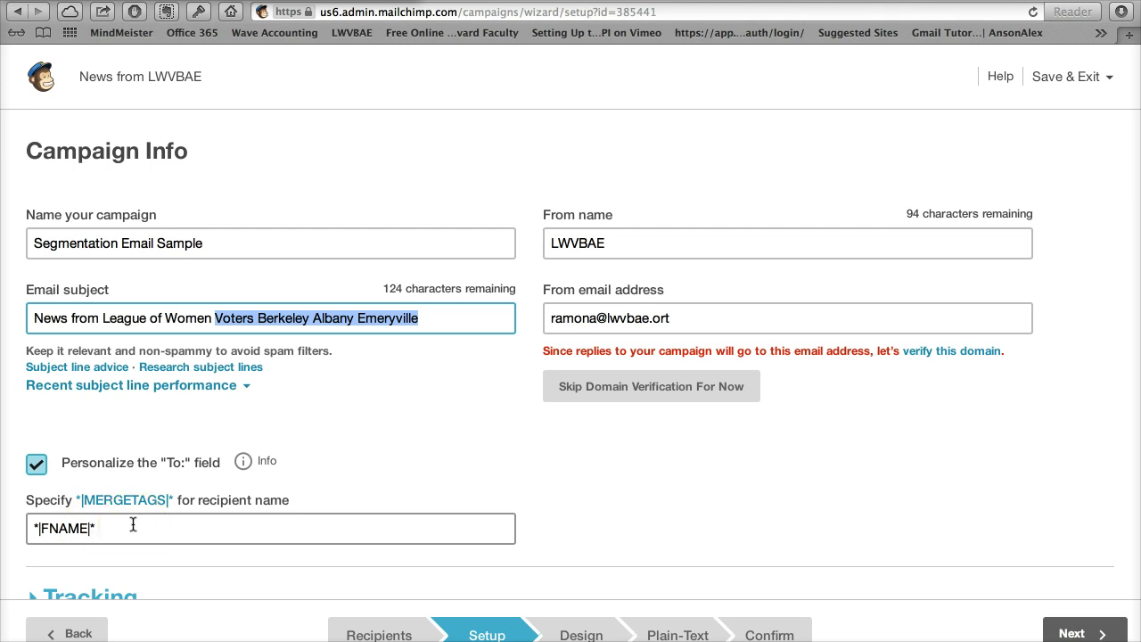
click(103, 528)
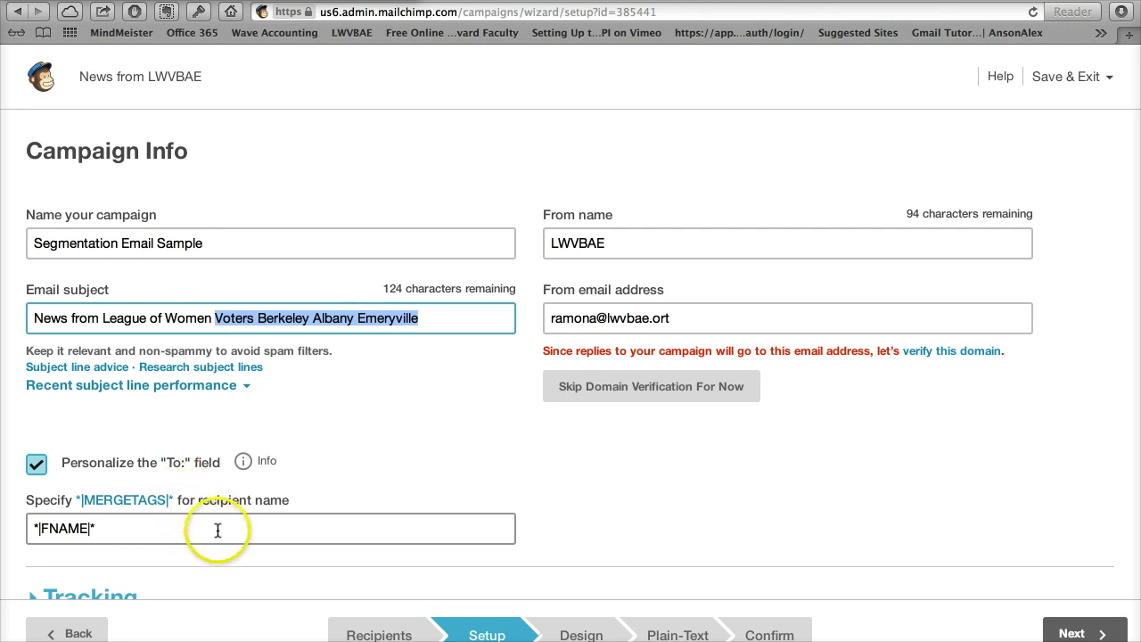
Paste 'League of Women Voters Berkeley Albany Emeryville' as From name and fix the sender domain to .org
double_click(592, 237)
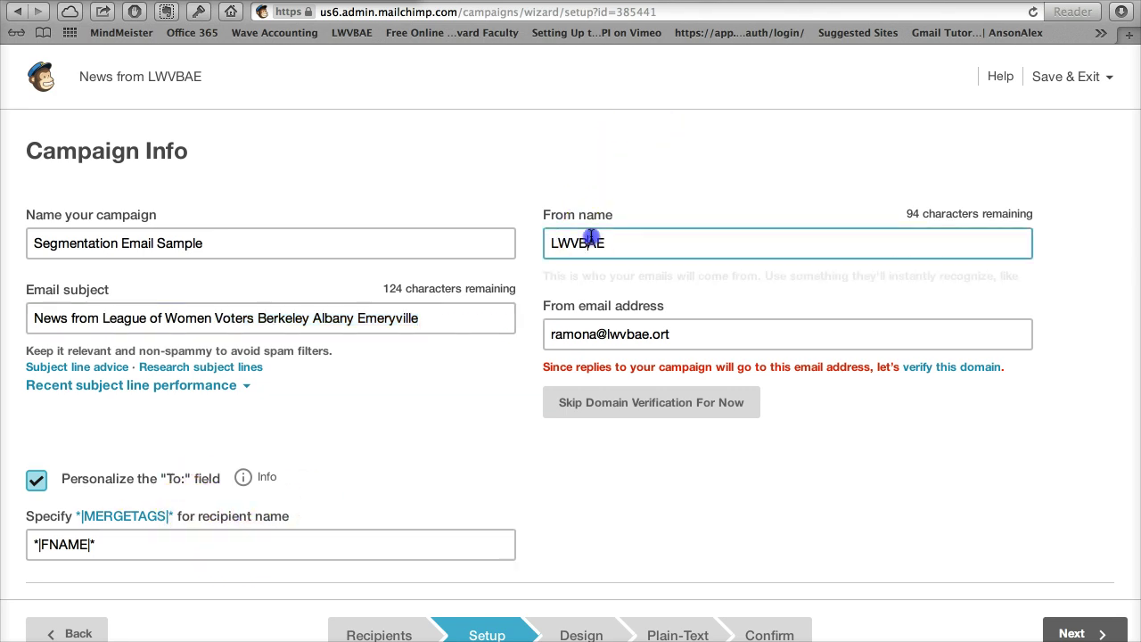
click(116, 318)
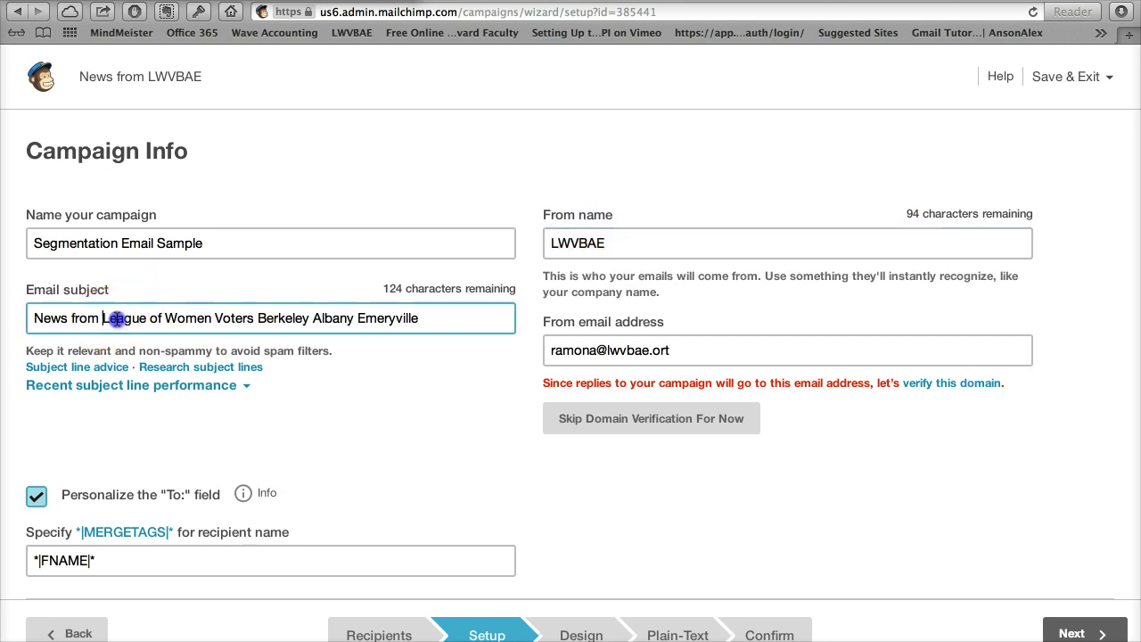
drag(116, 318, 425, 321)
key(super+c)
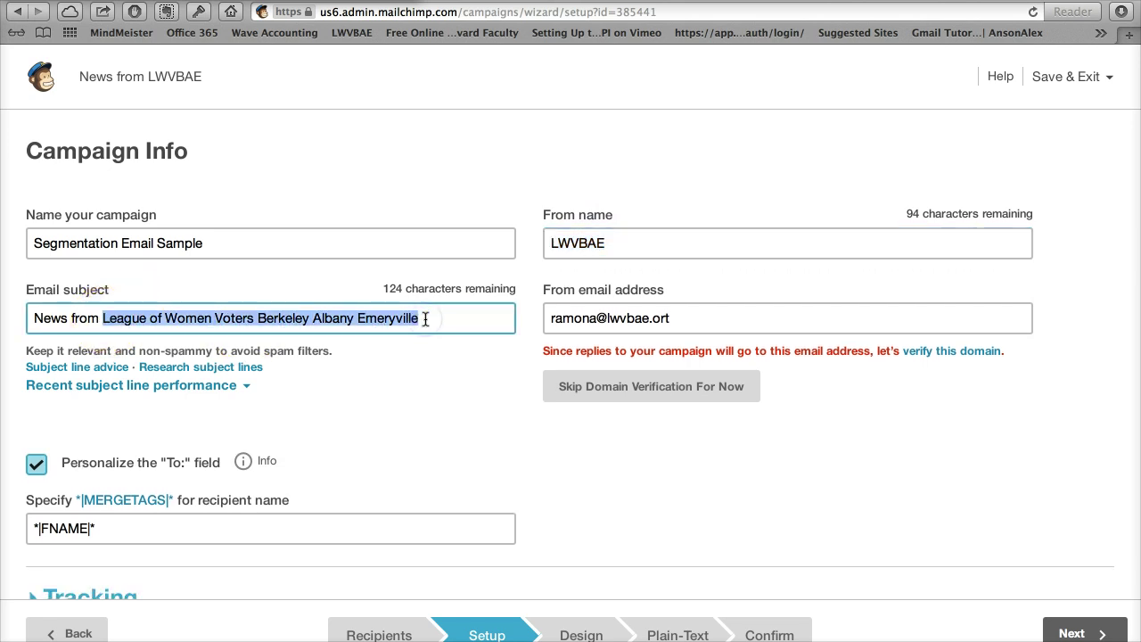
double_click(584, 242)
key(super+v)
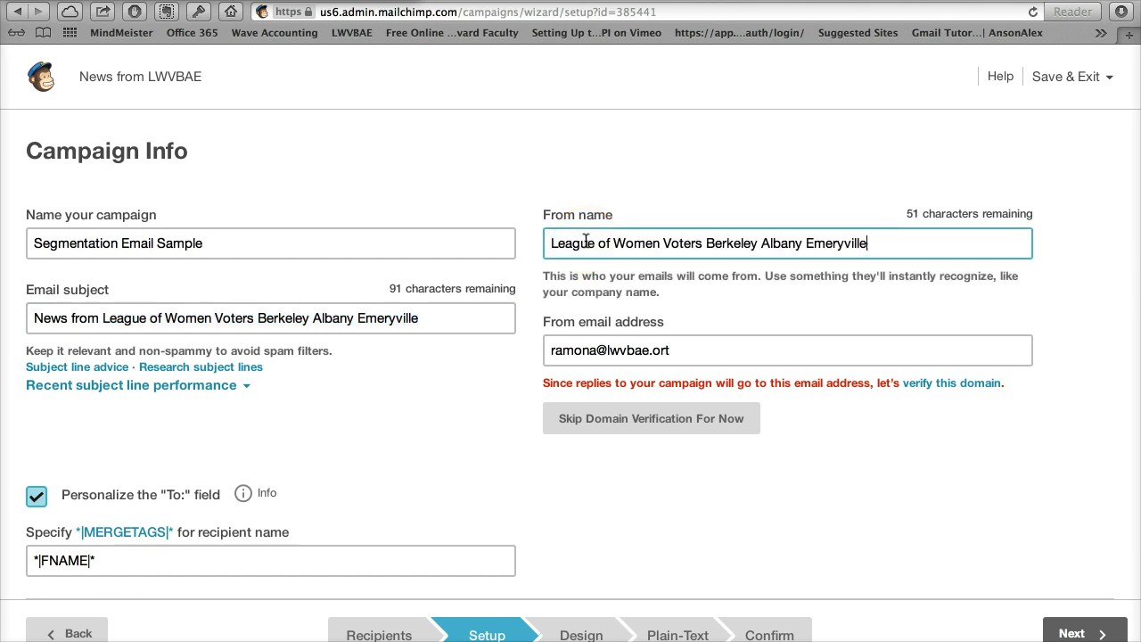
click(673, 350)
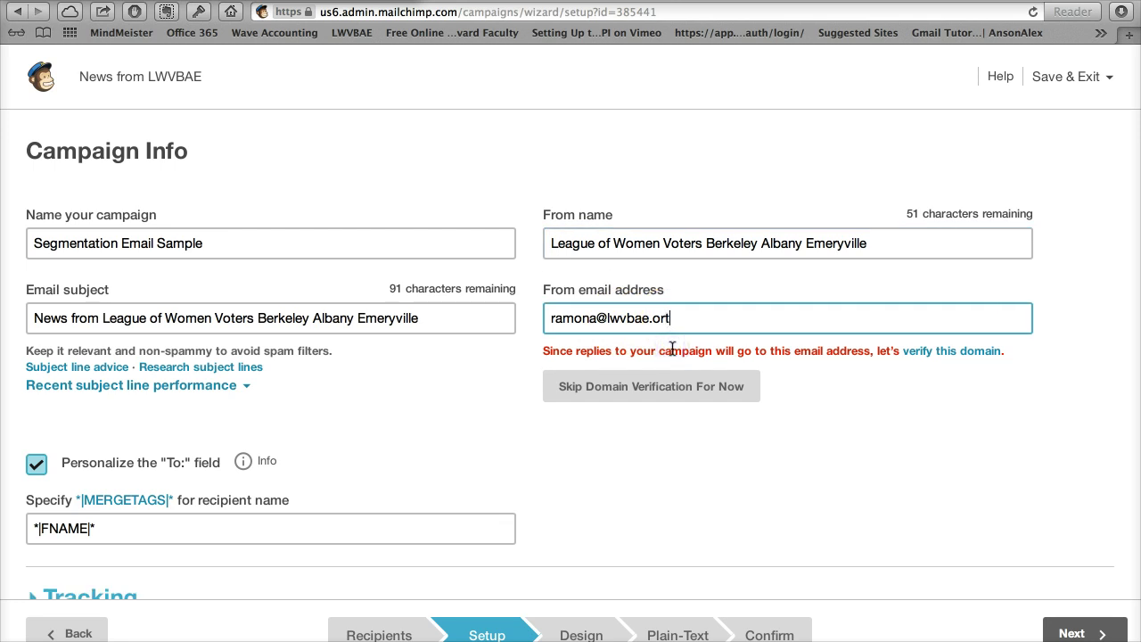
text(g)
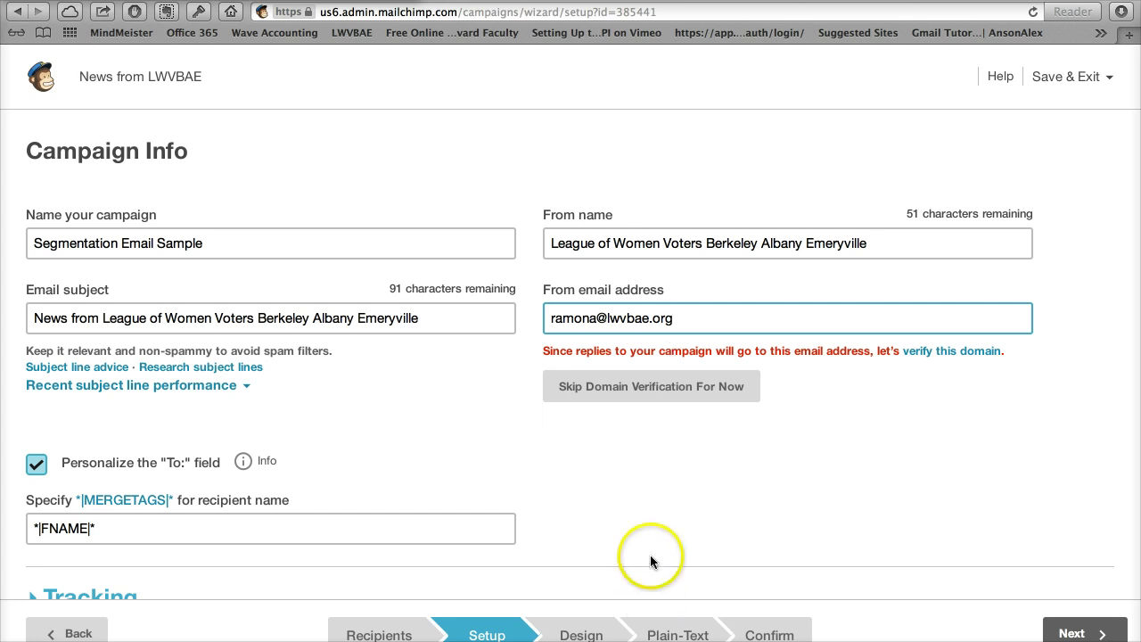
scroll(601, 505, down, 1)
scroll(601, 506, down, 4)
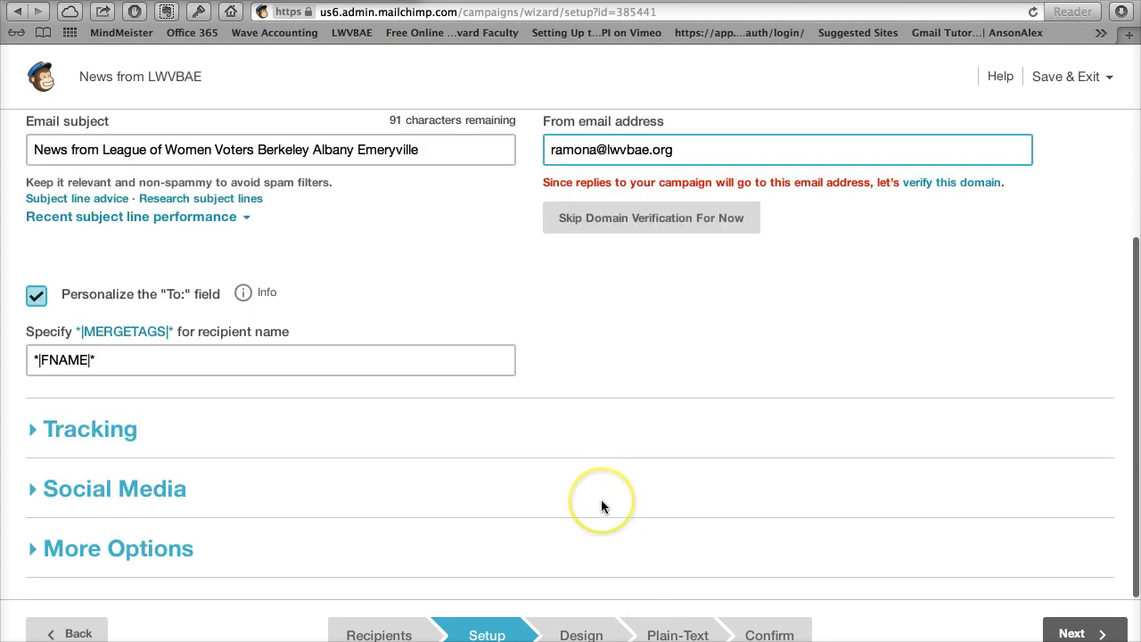
click(86, 431)
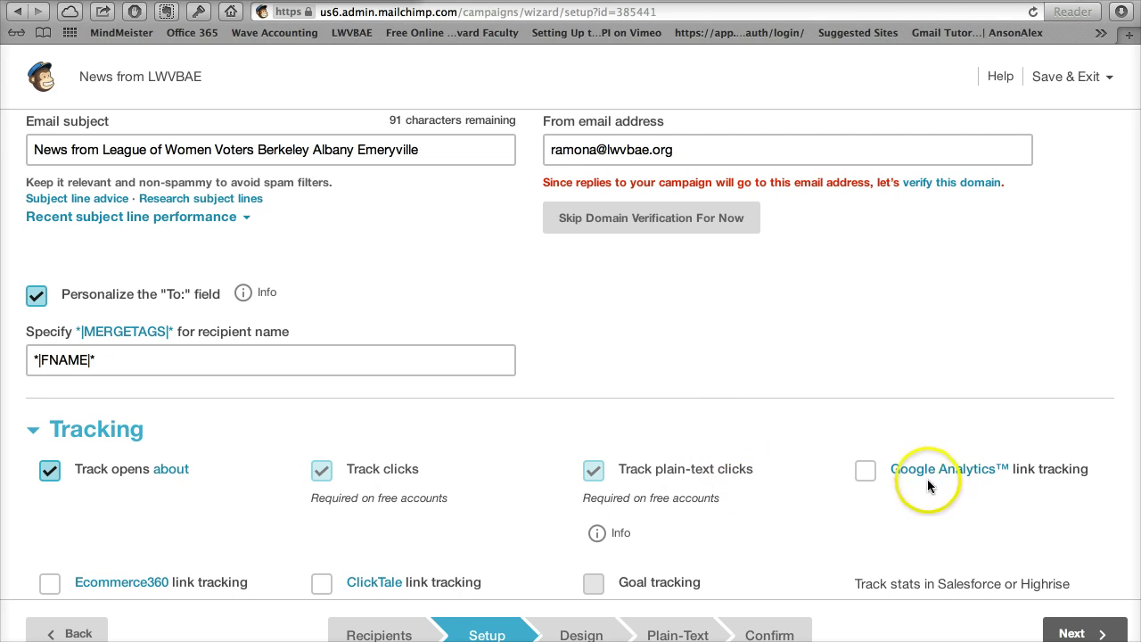
scroll(786, 523, down, 3)
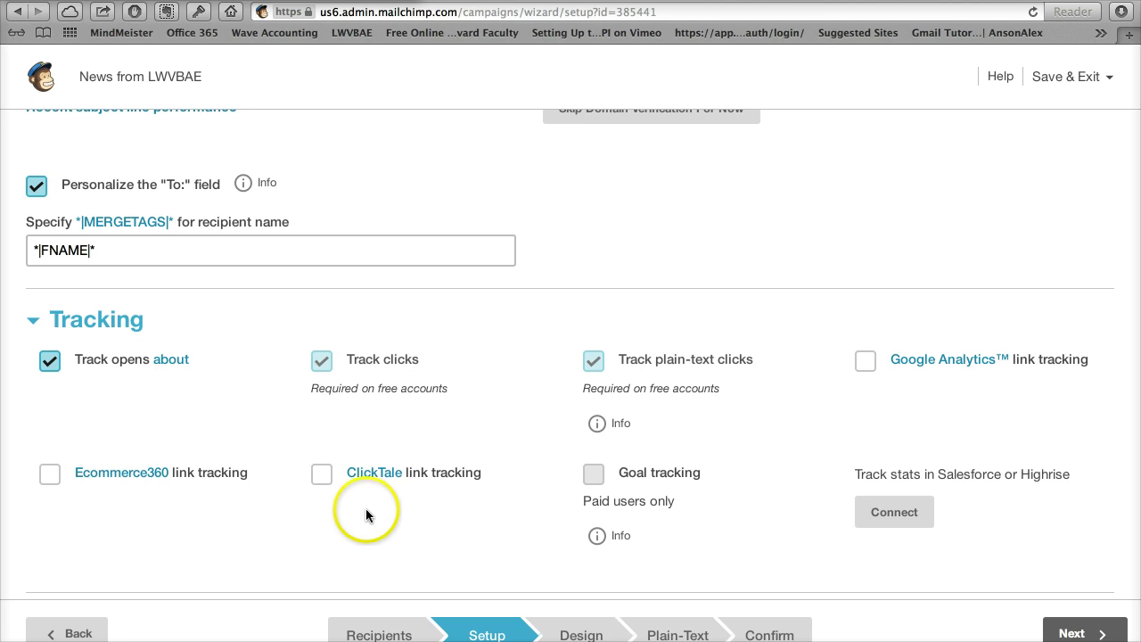
scroll(366, 512, down, 4)
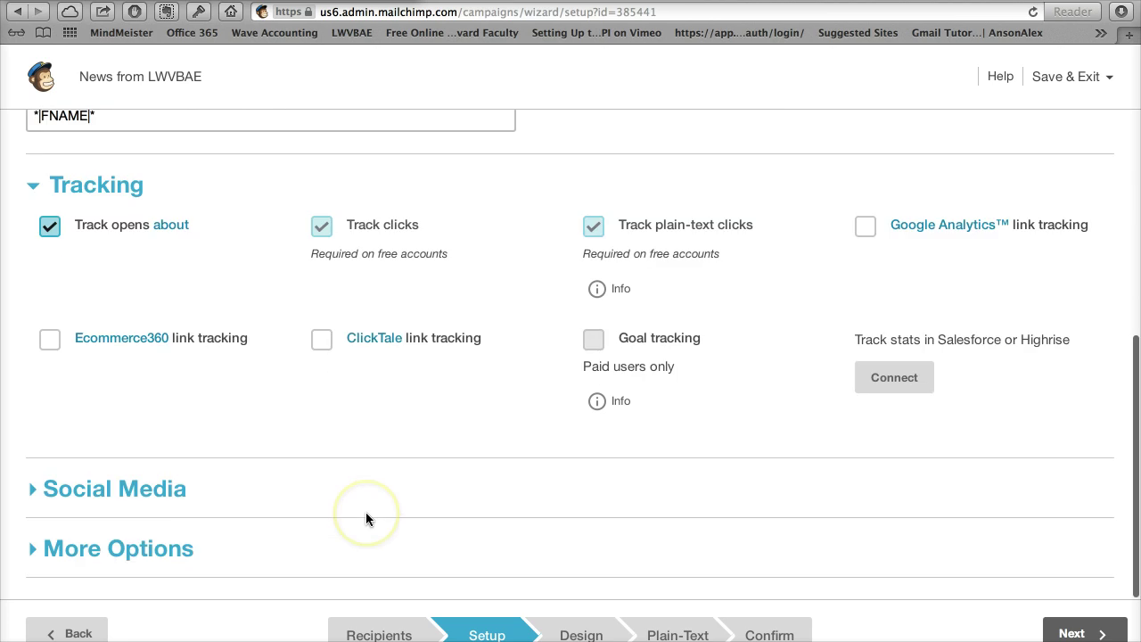
click(102, 497)
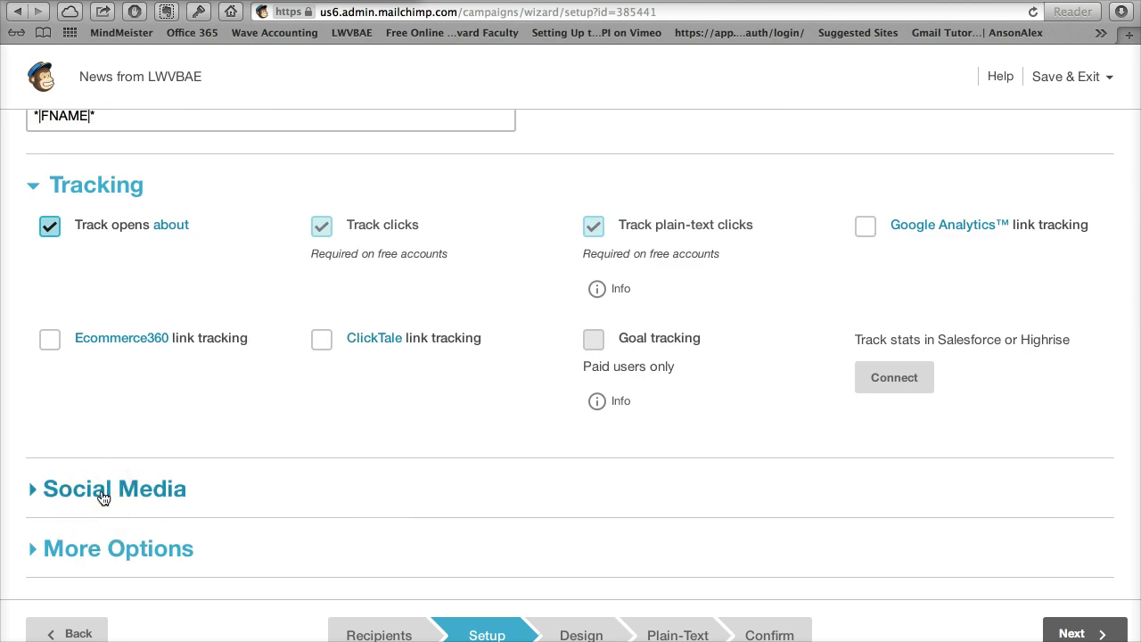
click(446, 493)
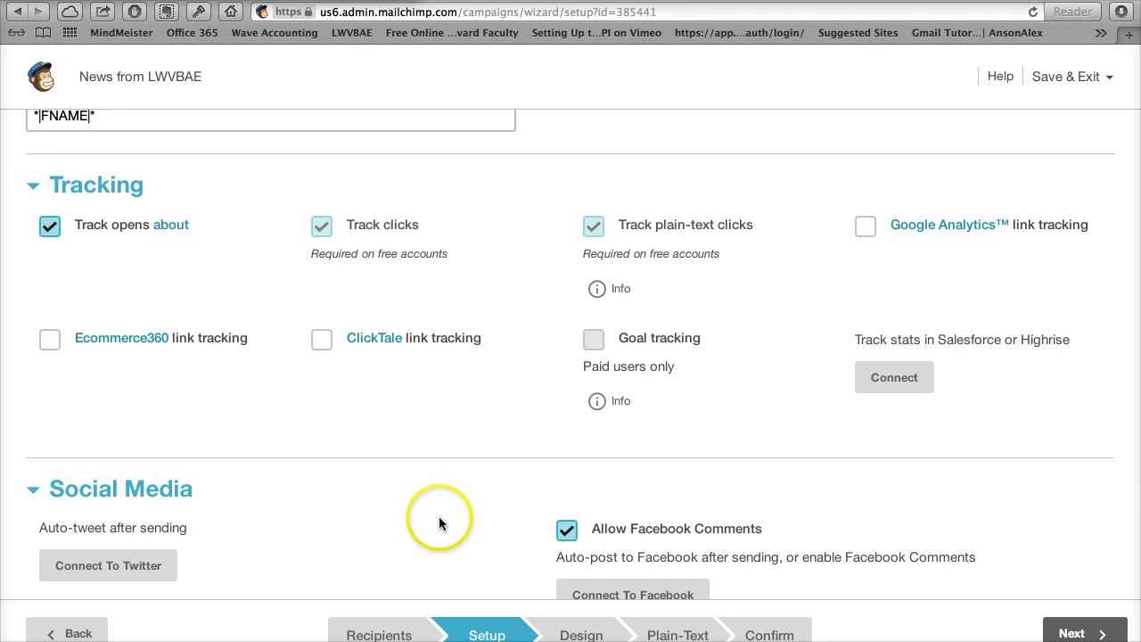
scroll(438, 517, down, 3)
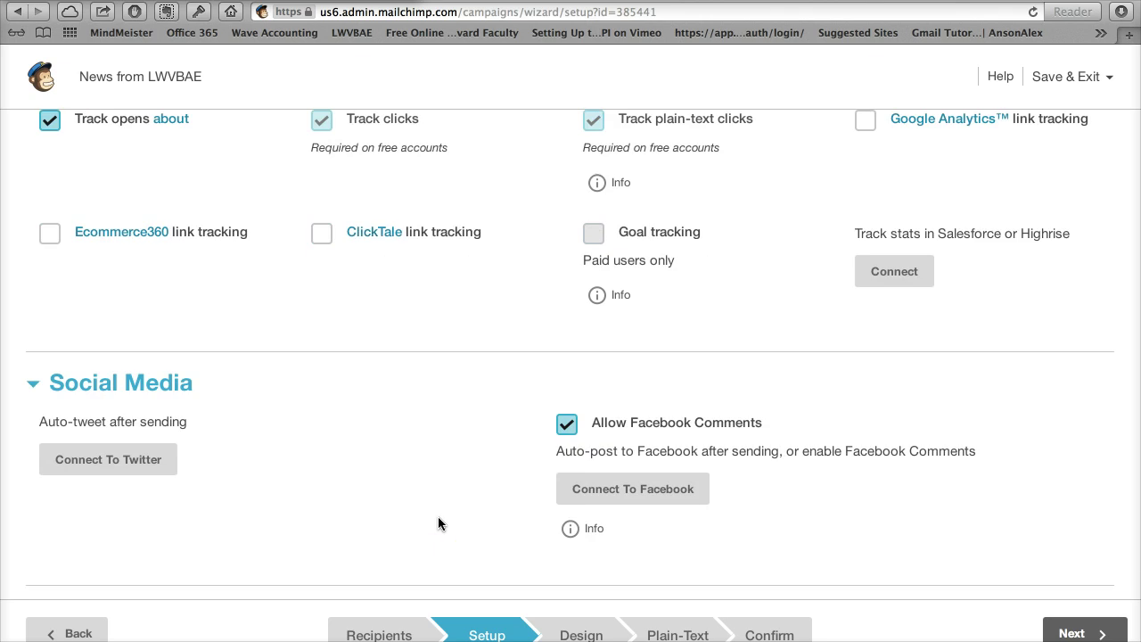
scroll(438, 524, down, 2)
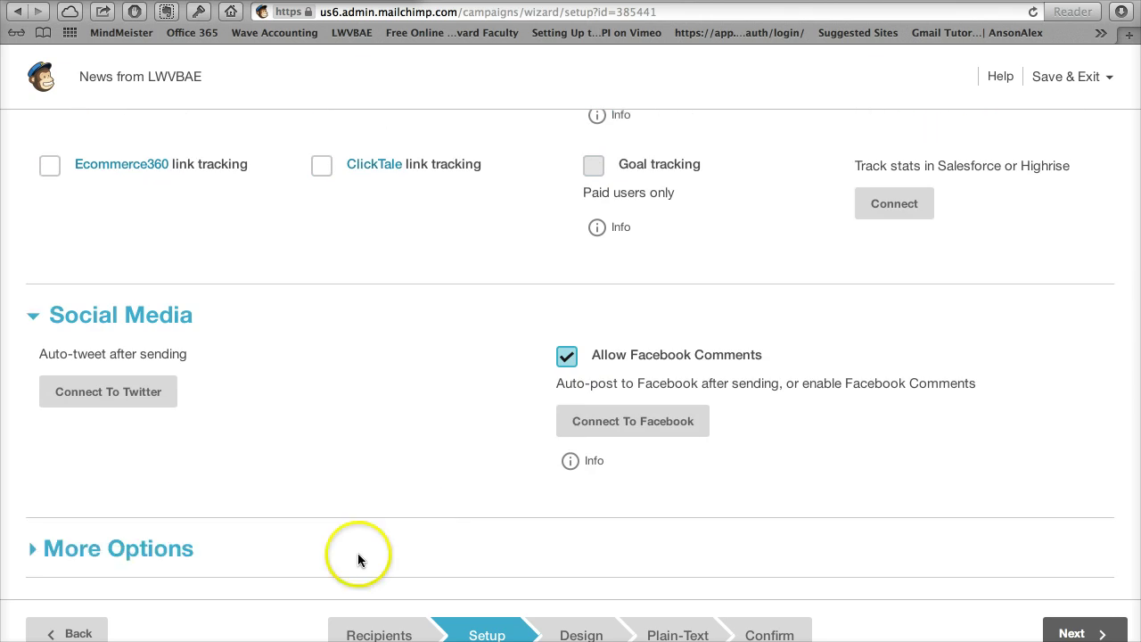
click(160, 563)
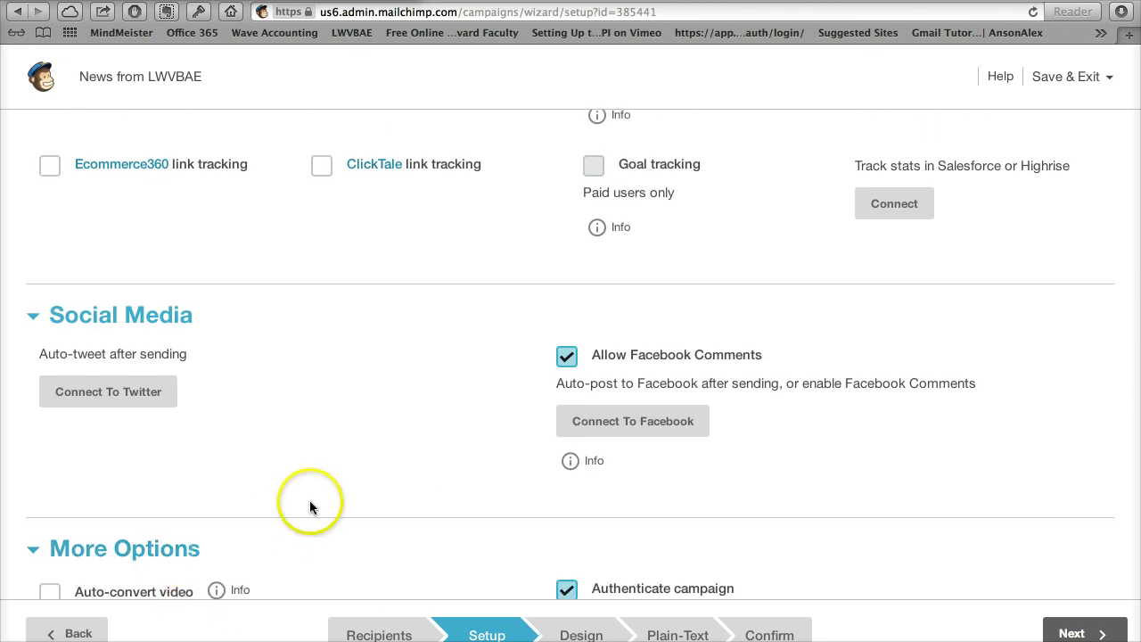
scroll(309, 500, up, 4)
scroll(309, 500, down, 7)
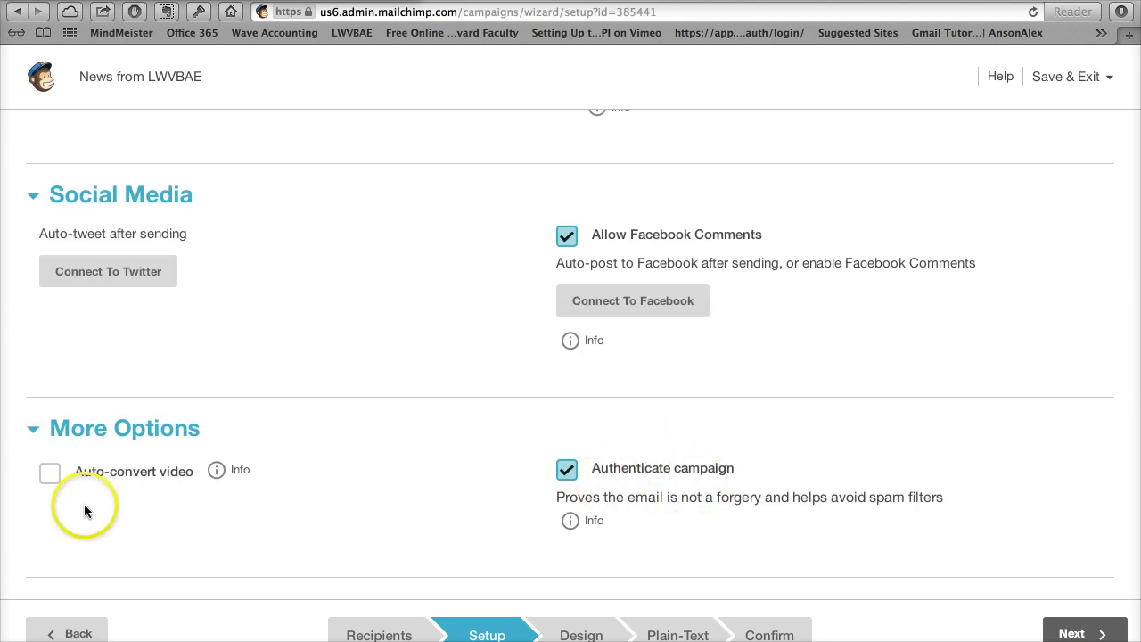
click(103, 431)
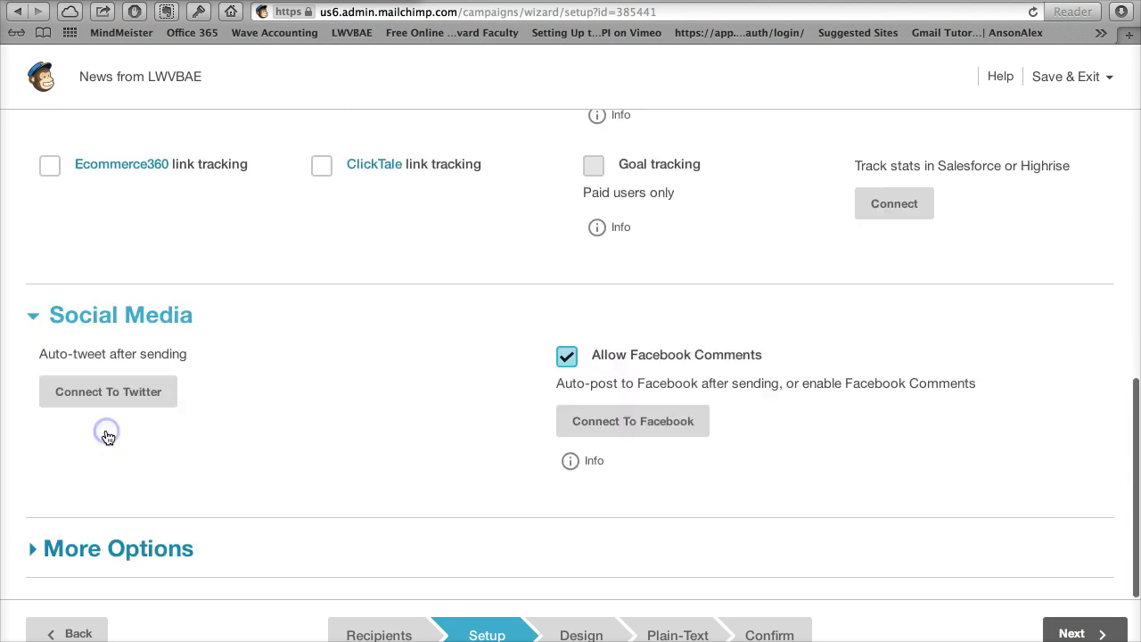
click(106, 323)
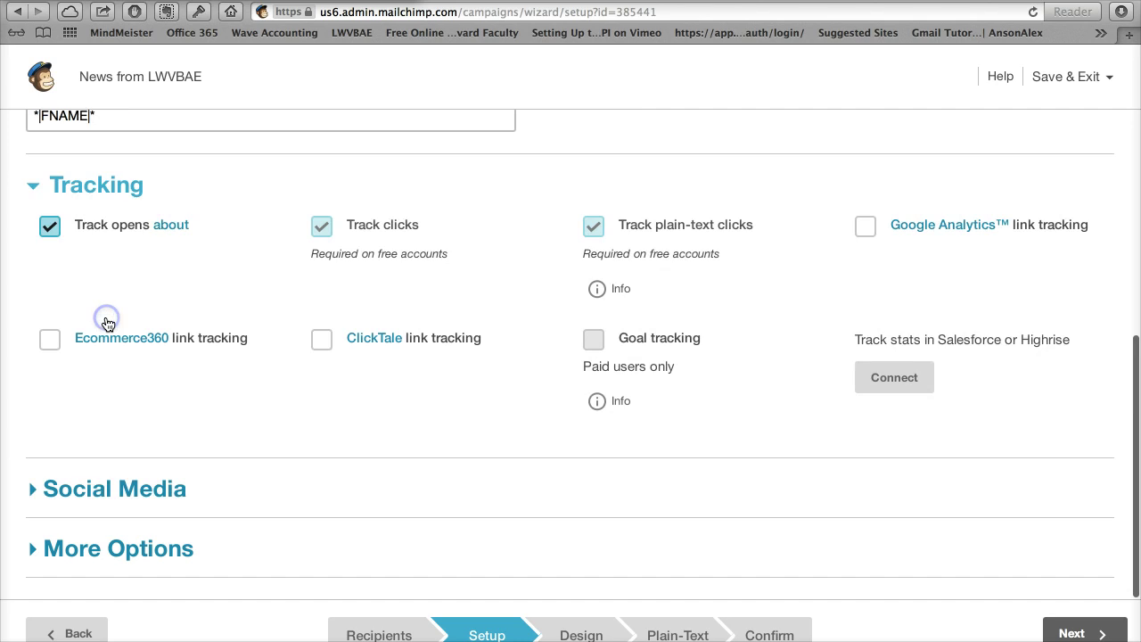
click(98, 195)
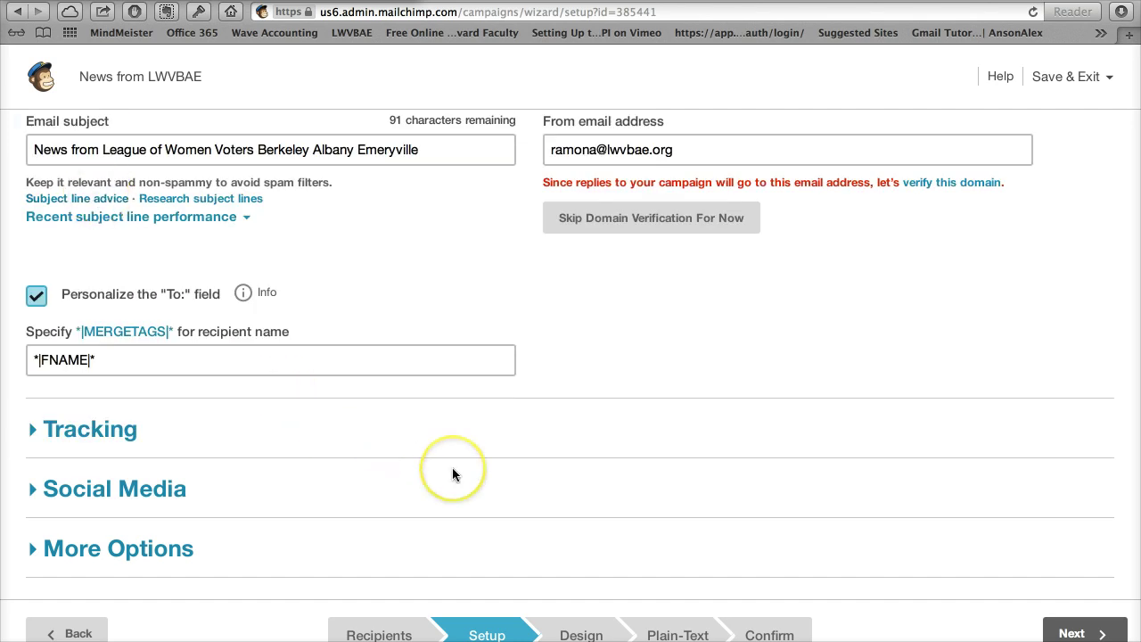
Open the Email Designer on the Design step, preview Basic Templates, then return to categories
click(581, 630)
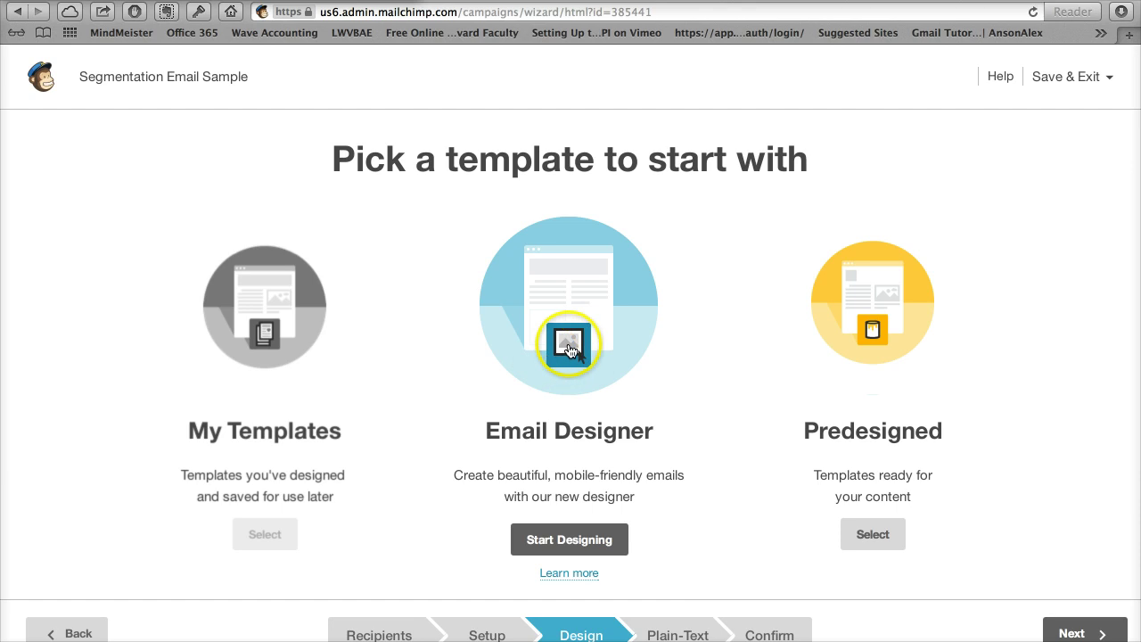
click(575, 546)
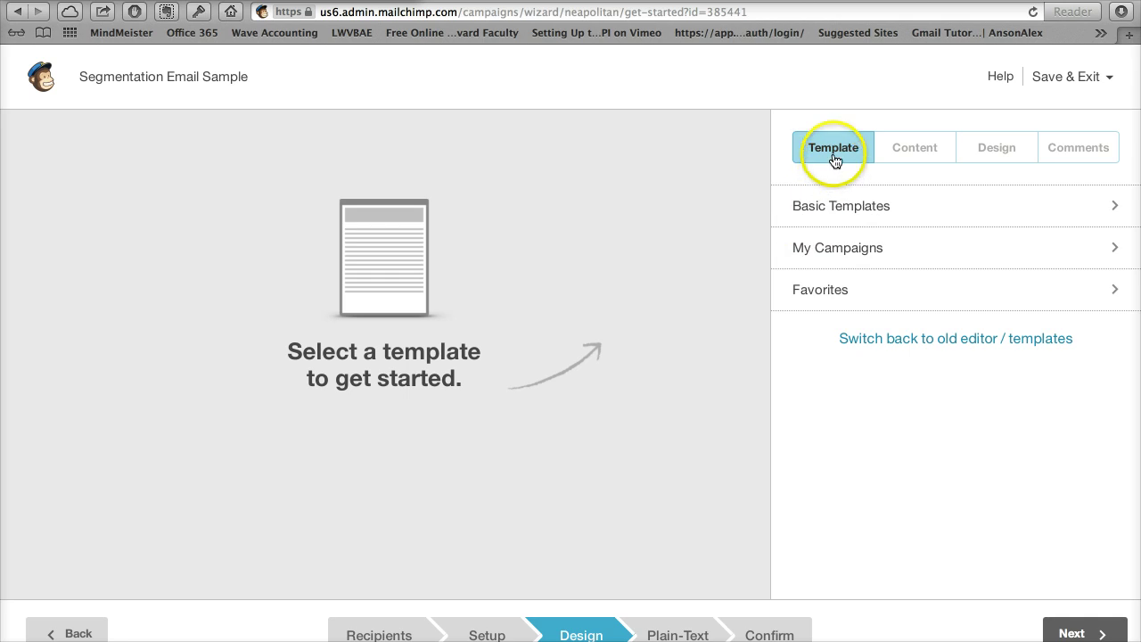
click(848, 208)
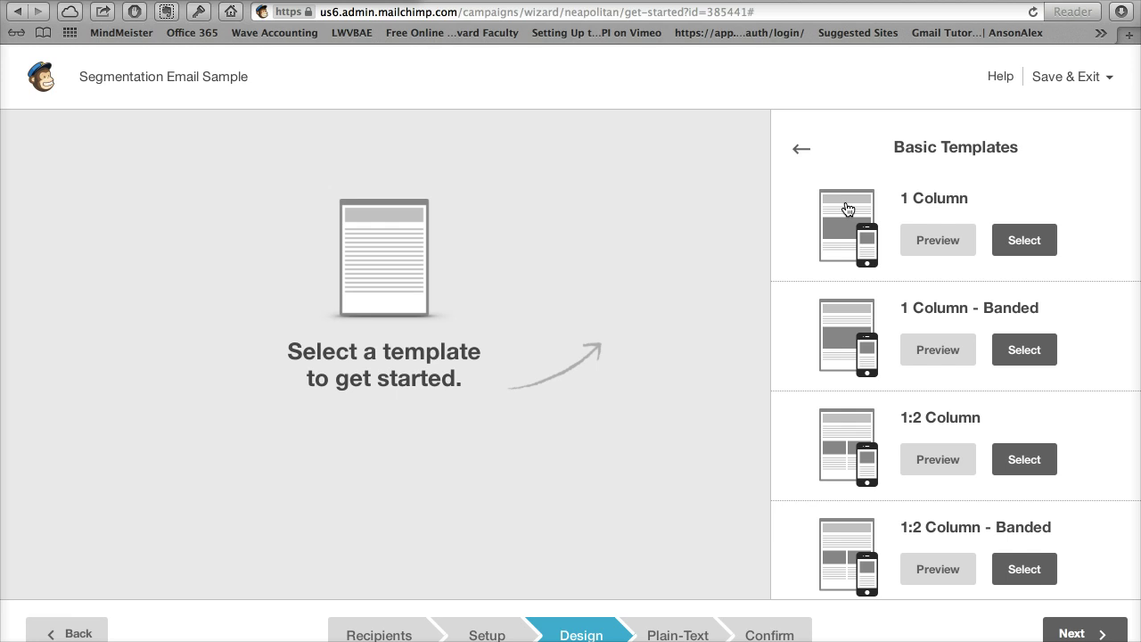
click(801, 149)
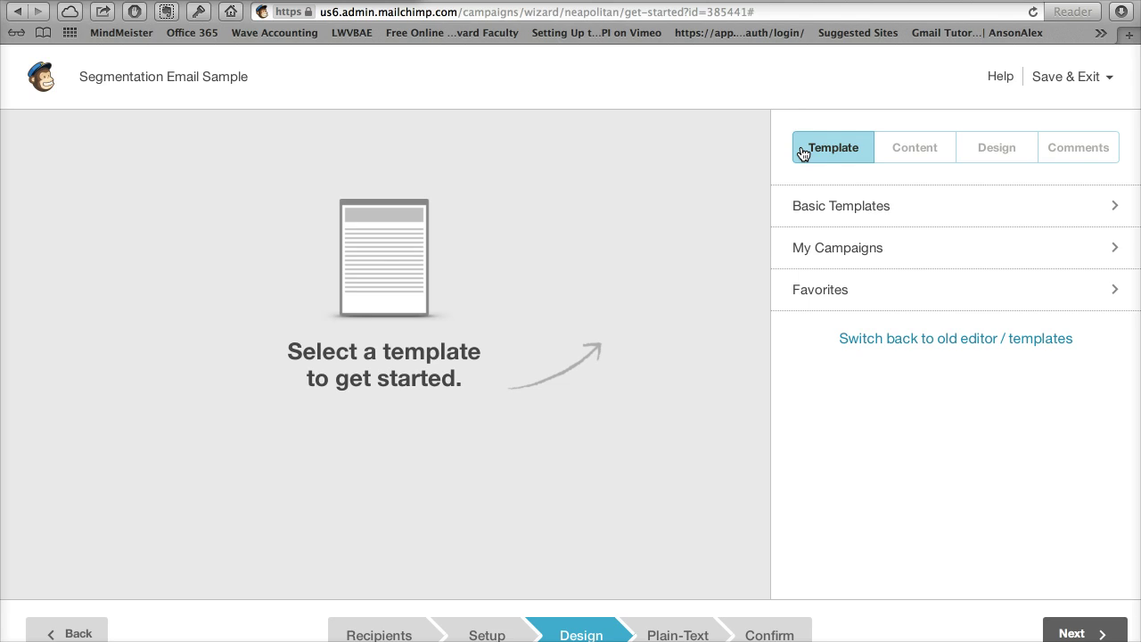
click(839, 248)
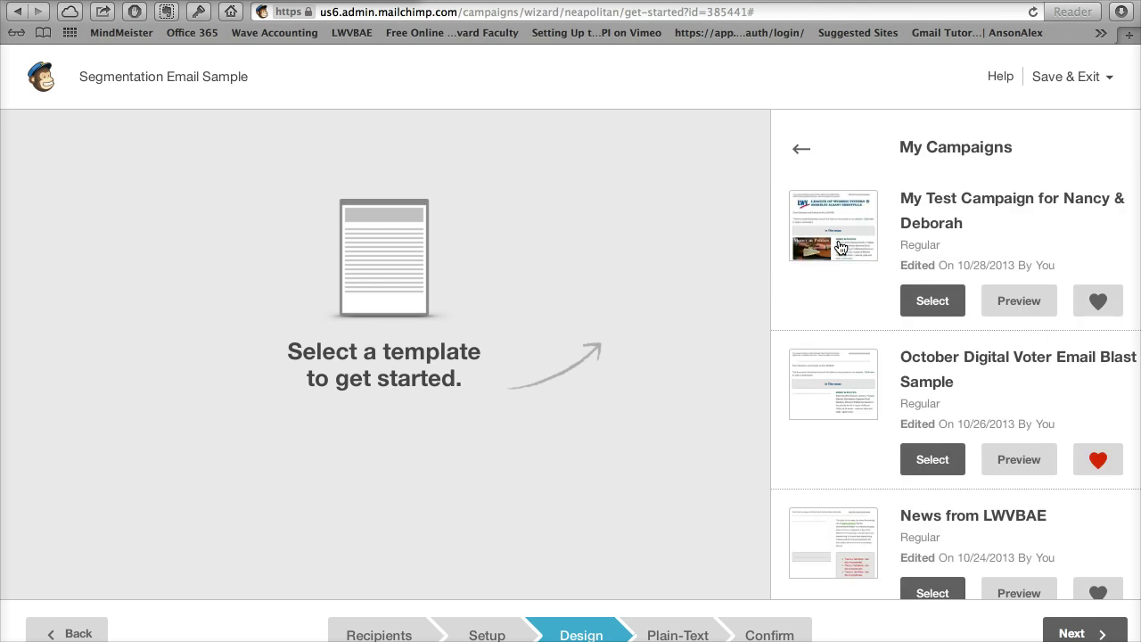
scroll(897, 434, down, 10)
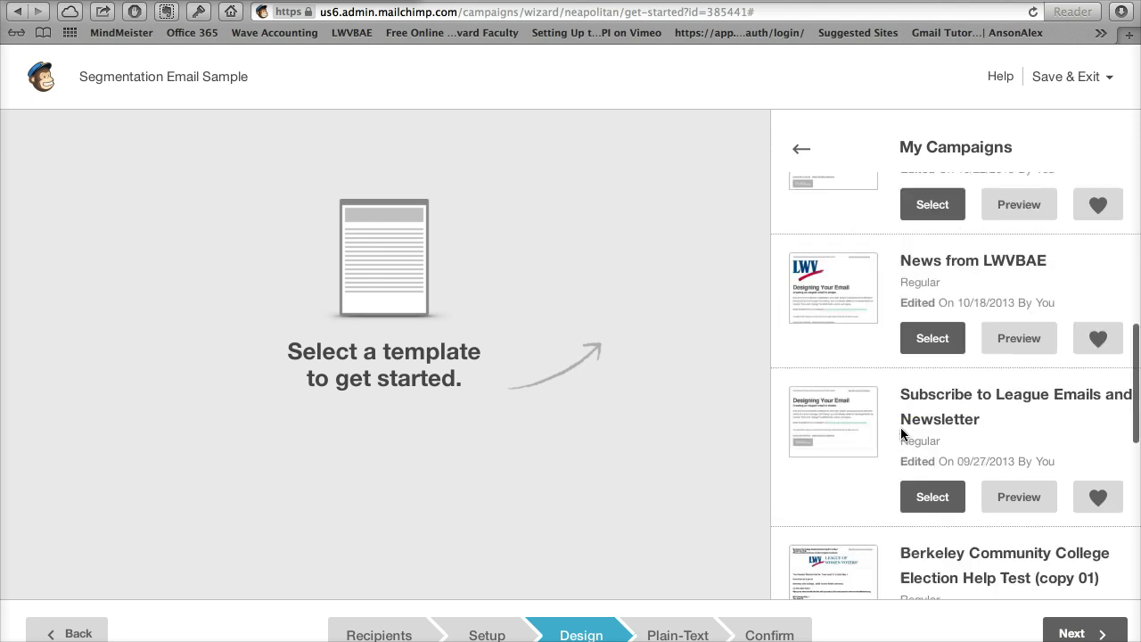
scroll(902, 434, up, 10)
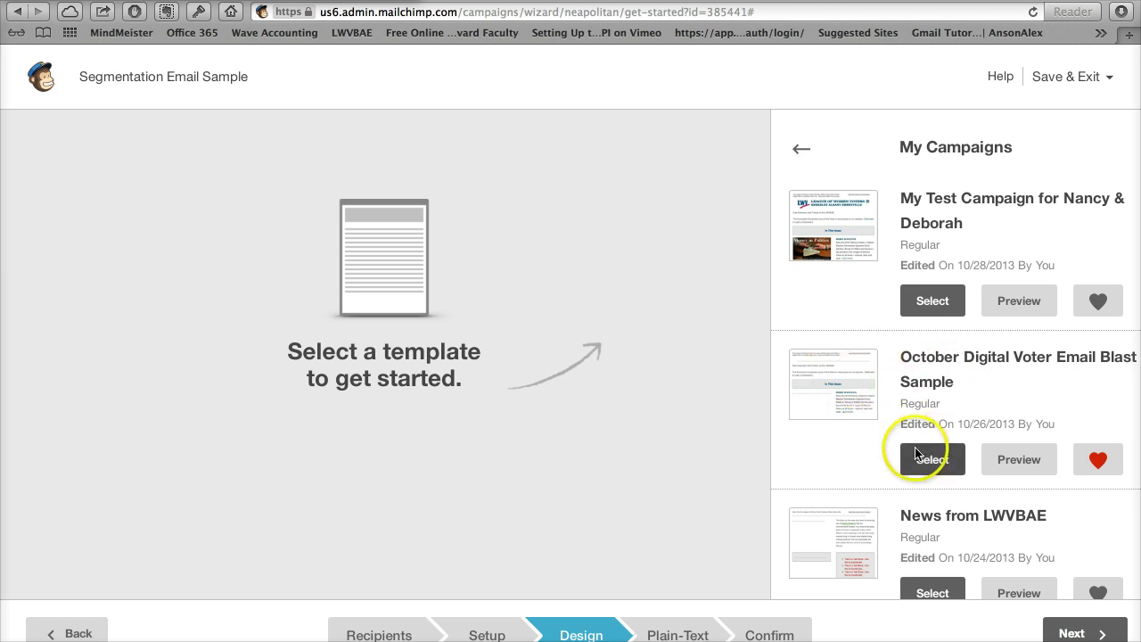
click(1018, 459)
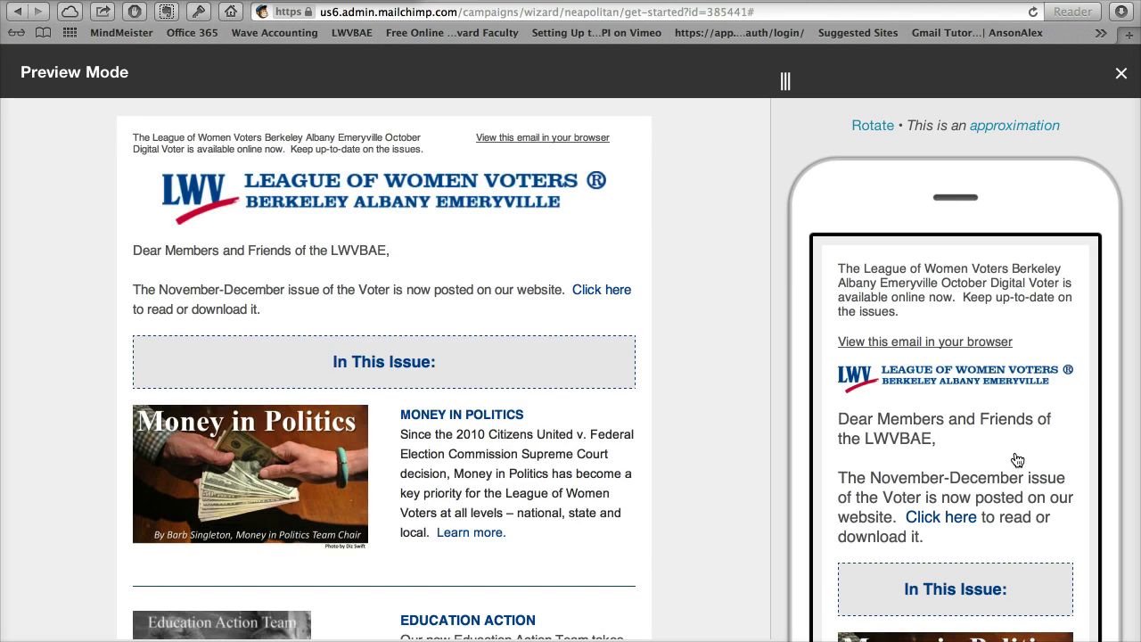
scroll(484, 487, down, 3)
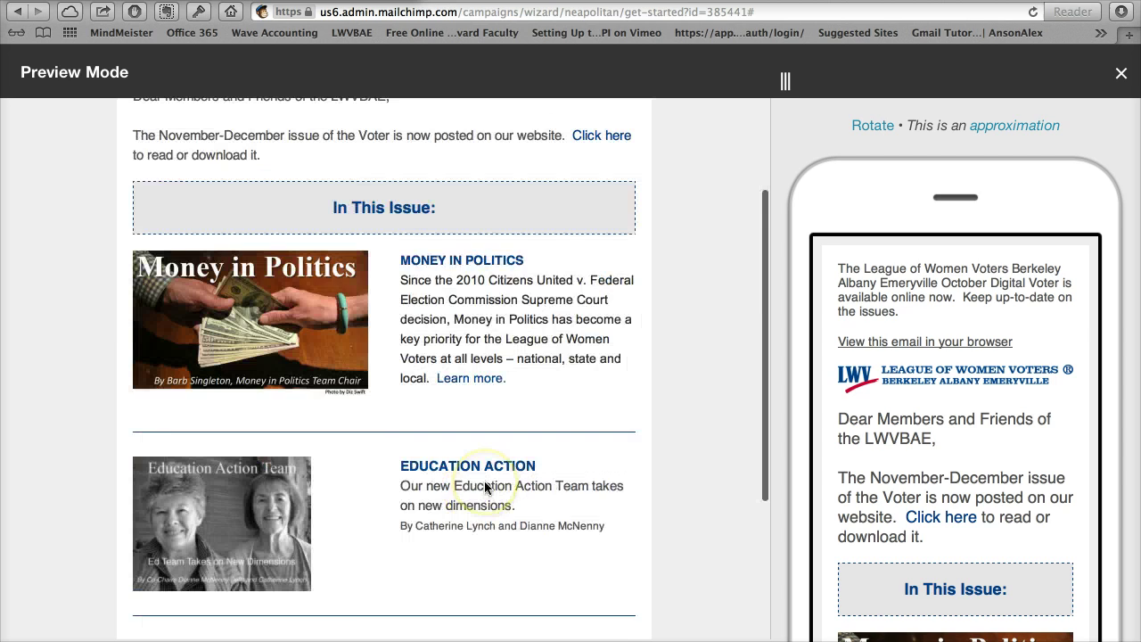
scroll(484, 481, down, 5)
scroll(486, 488, up, 8)
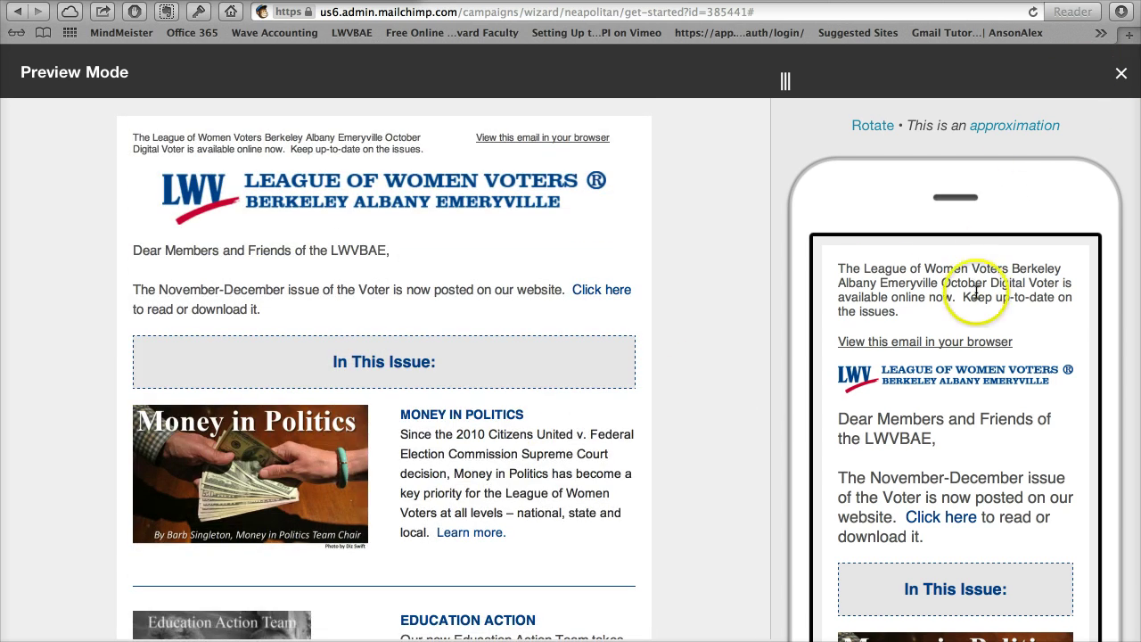
click(1123, 77)
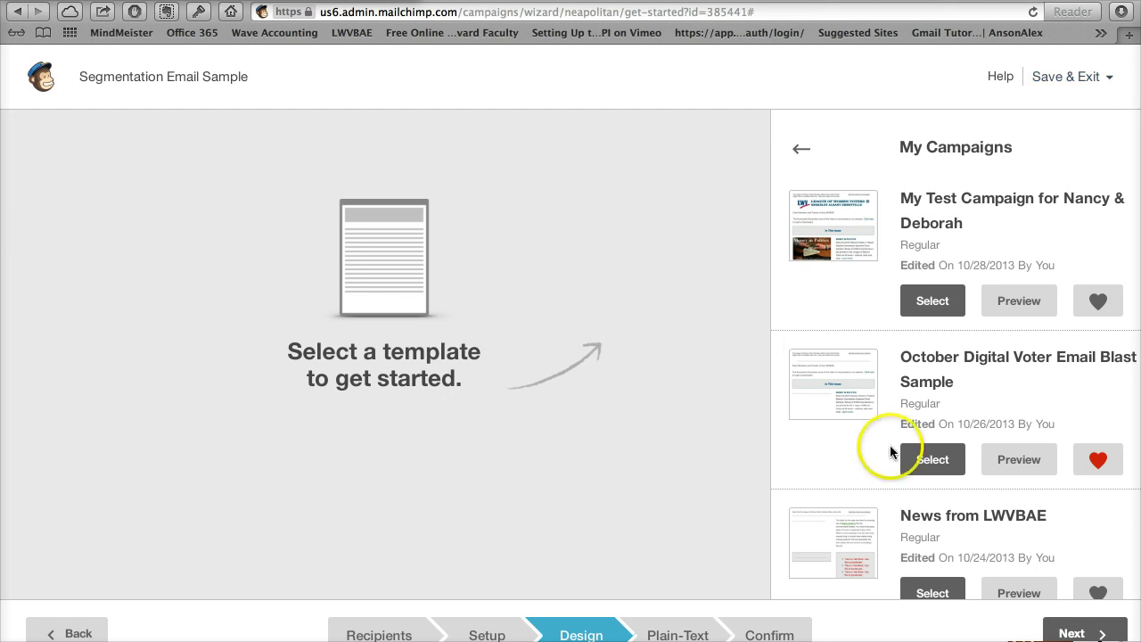
Load the October Digital Voter design and inspect its greeting and In This Issue blocks
click(933, 460)
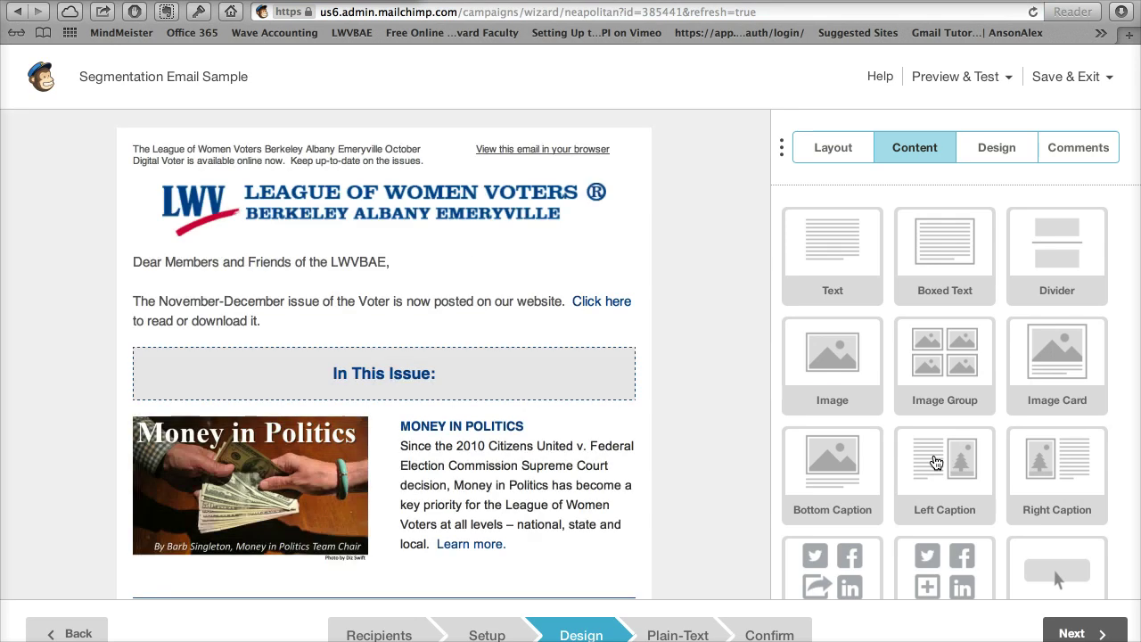
mouse_move(412, 200)
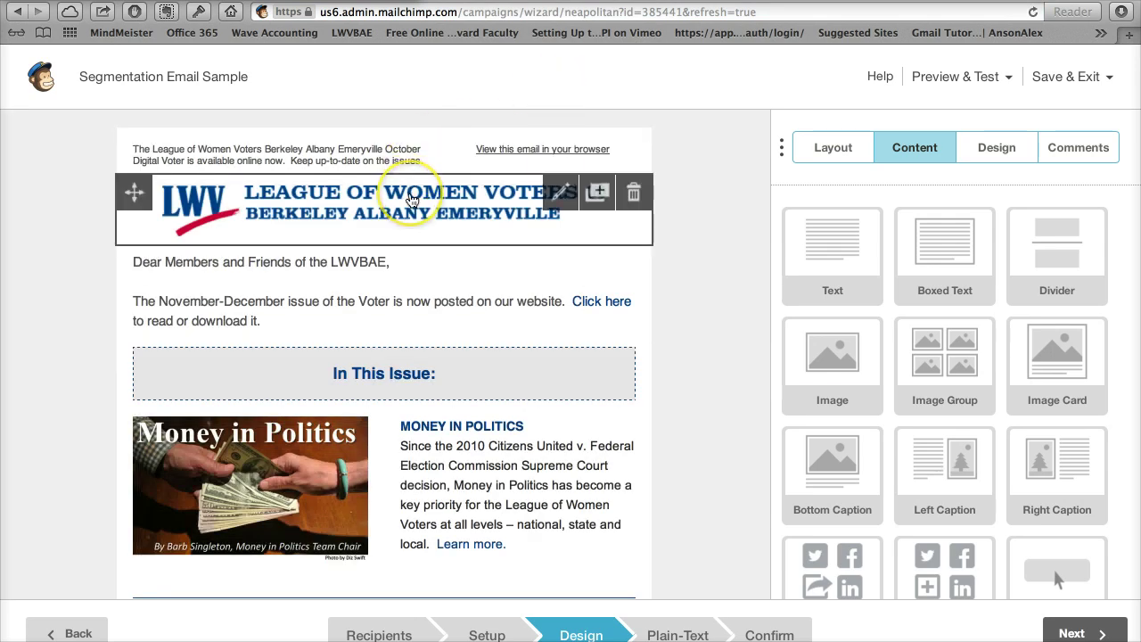
mouse_move(222, 265)
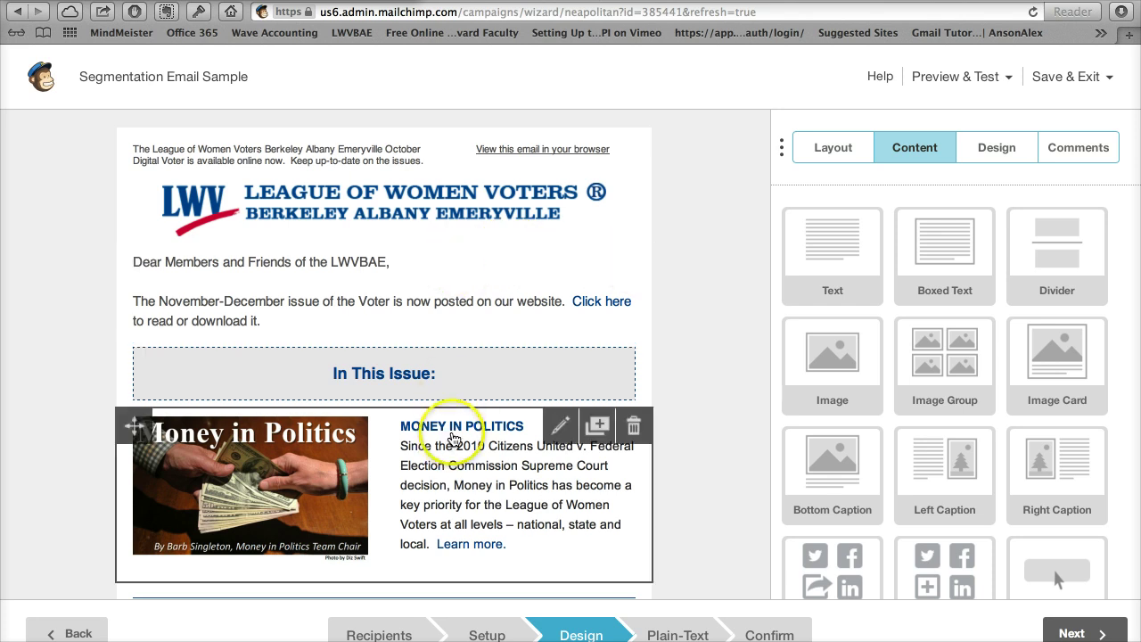
click(560, 271)
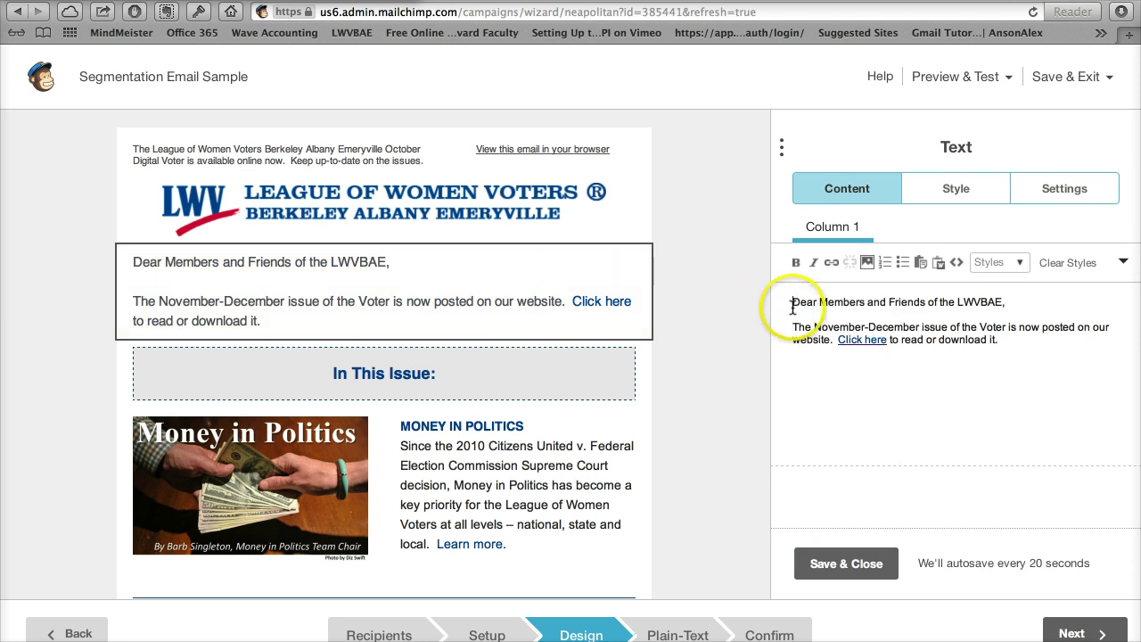
drag(793, 303, 1041, 358)
click(1040, 358)
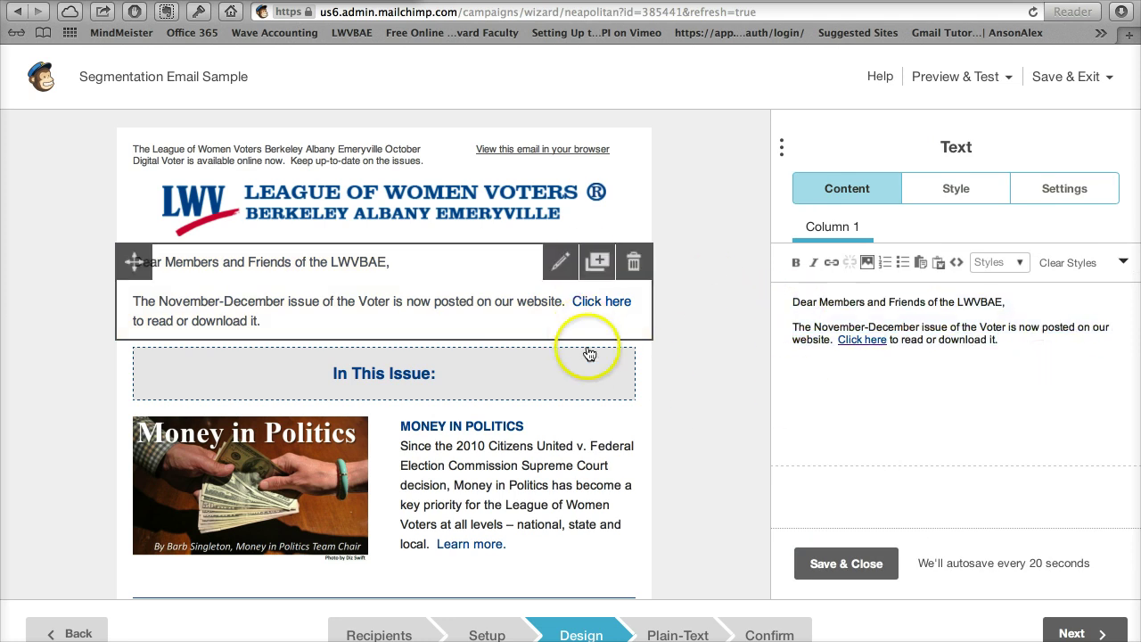
click(560, 359)
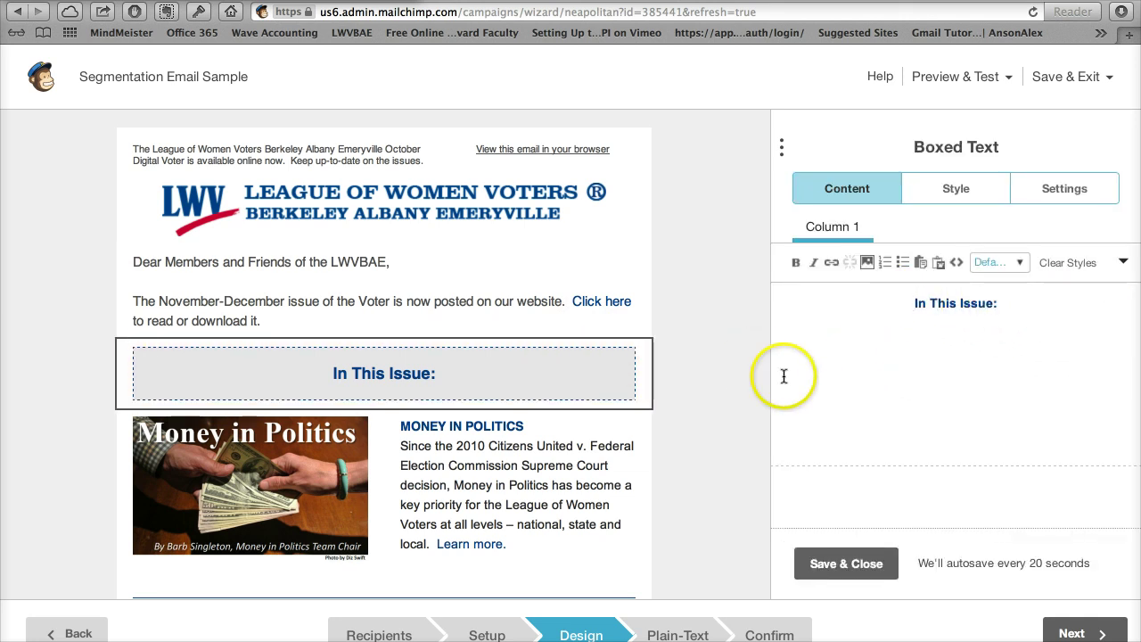
mouse_move(573, 450)
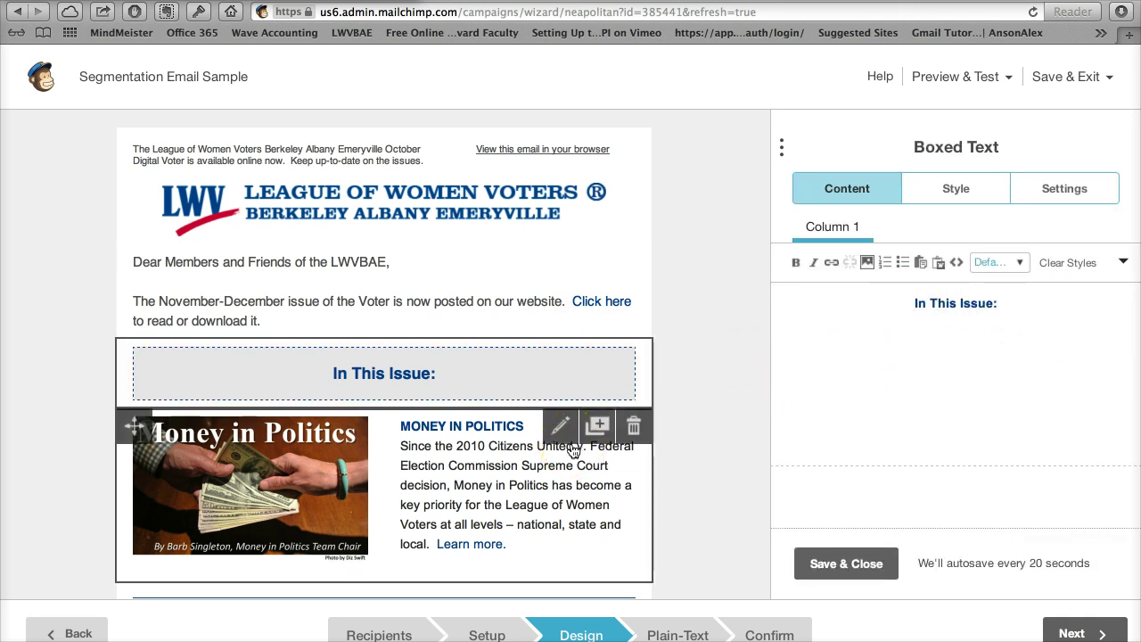
Inspect the Money in Politics caption in its editor and save it unchanged
click(556, 430)
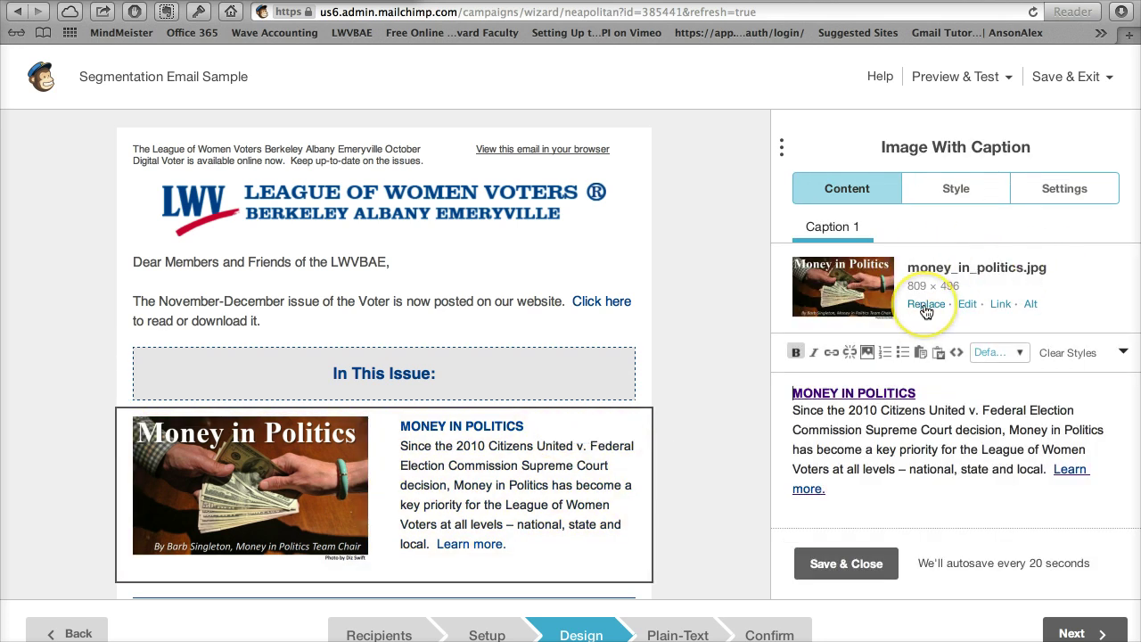
click(967, 304)
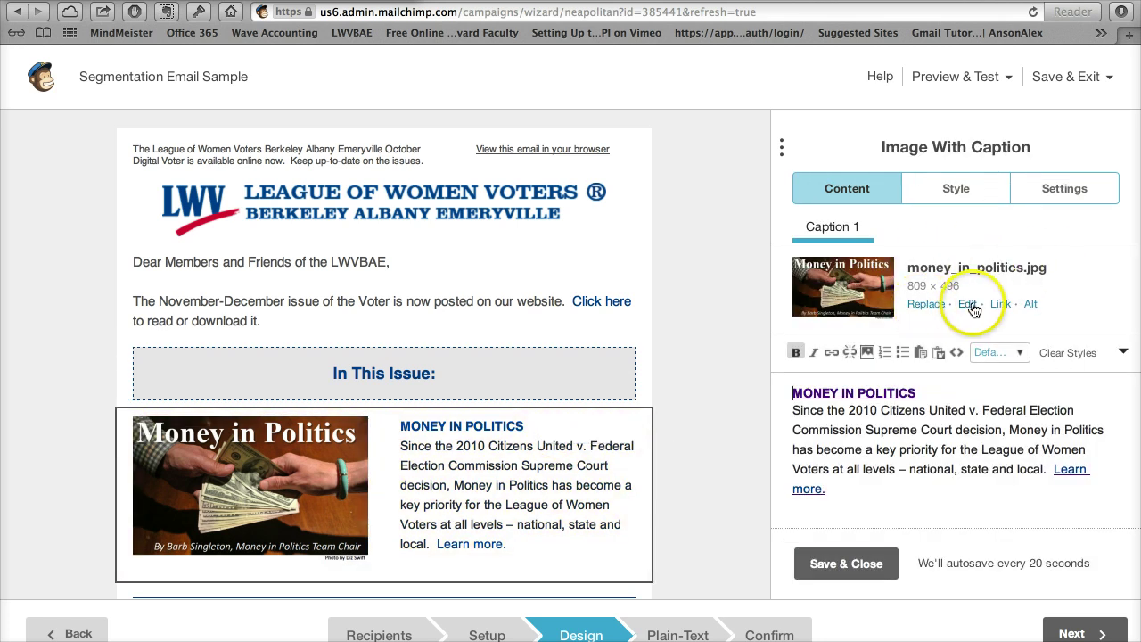
click(1000, 305)
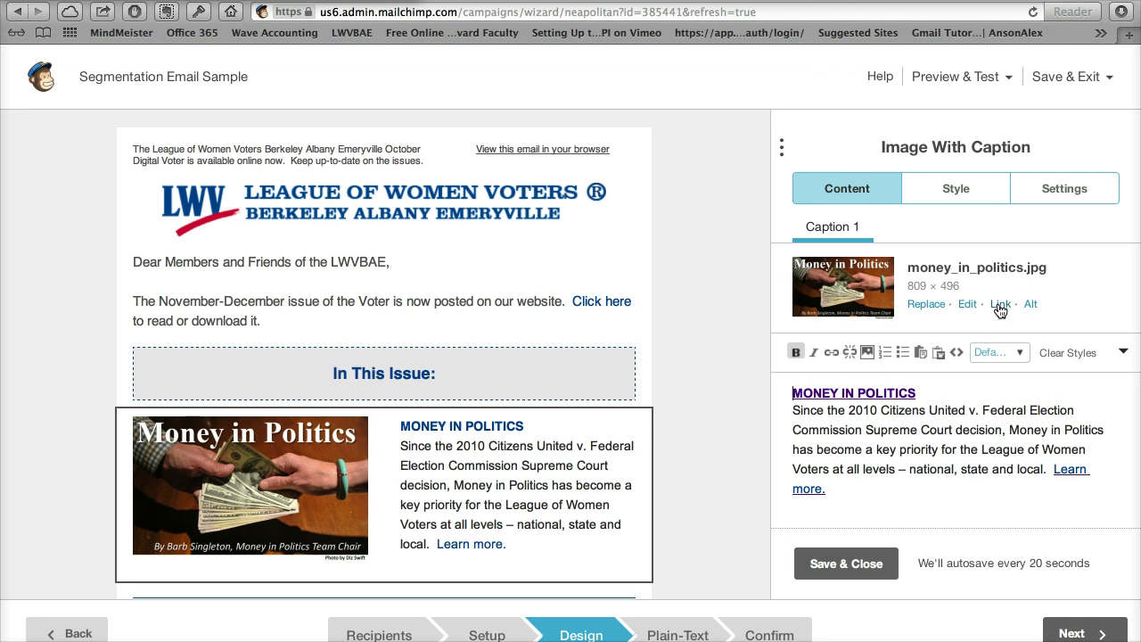
click(800, 393)
drag(800, 394, 1089, 517)
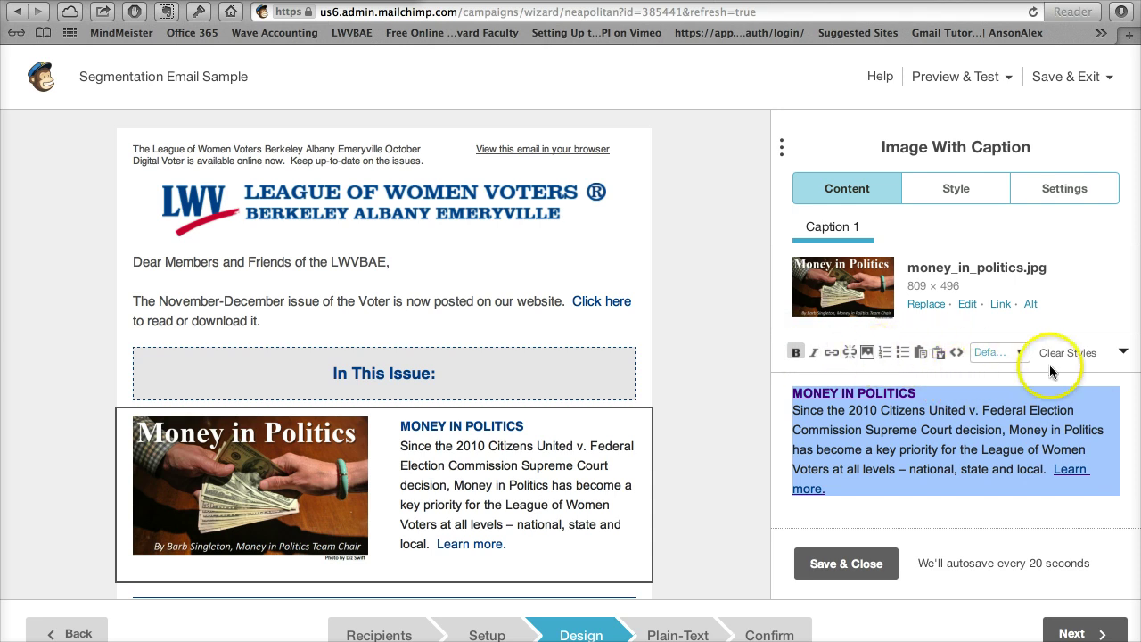
click(1124, 352)
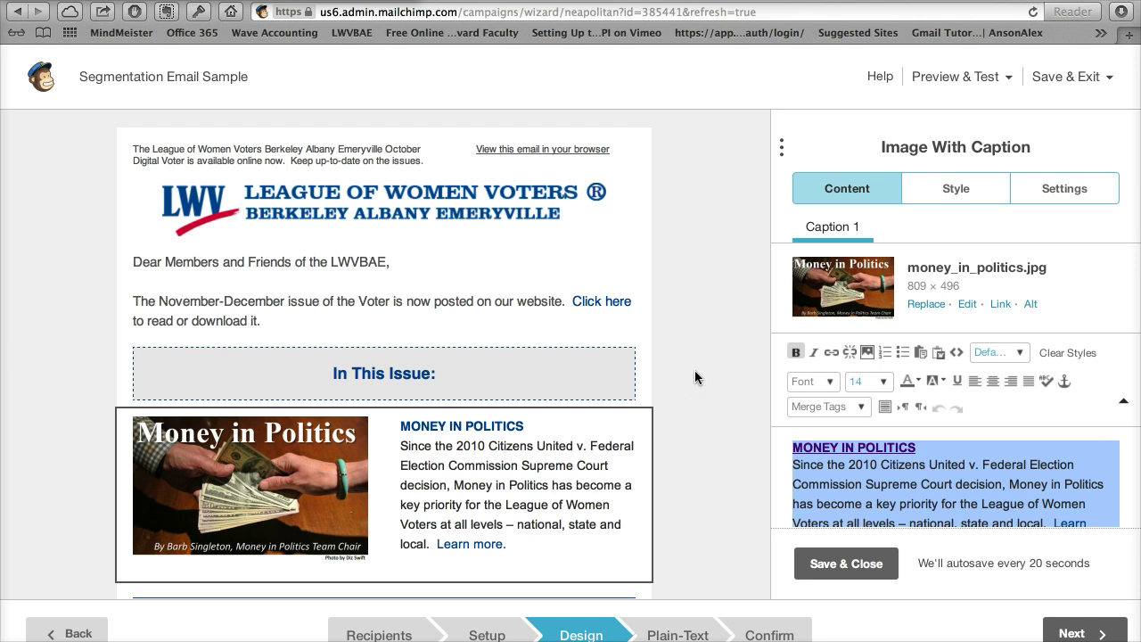
click(850, 564)
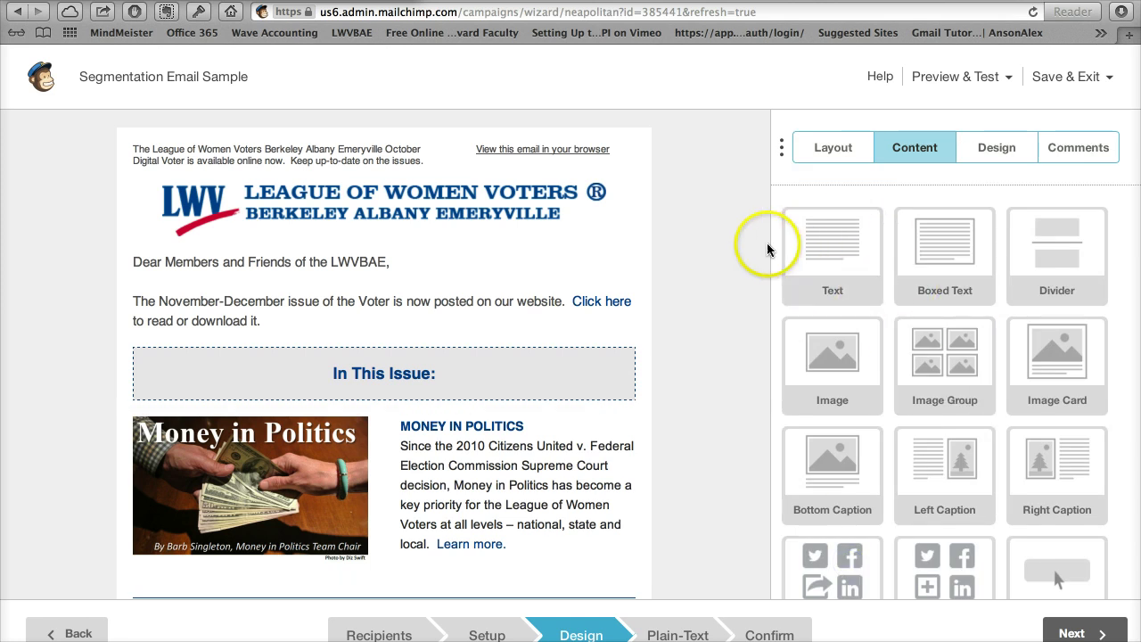
drag(882, 400, 856, 430)
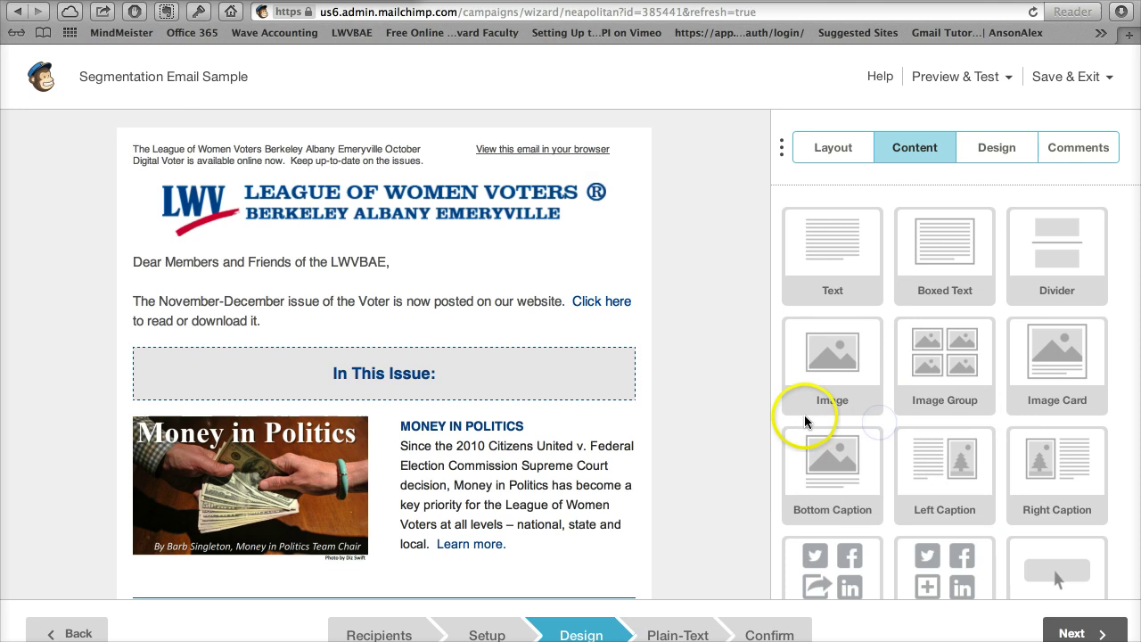
scroll(708, 373, down, 5)
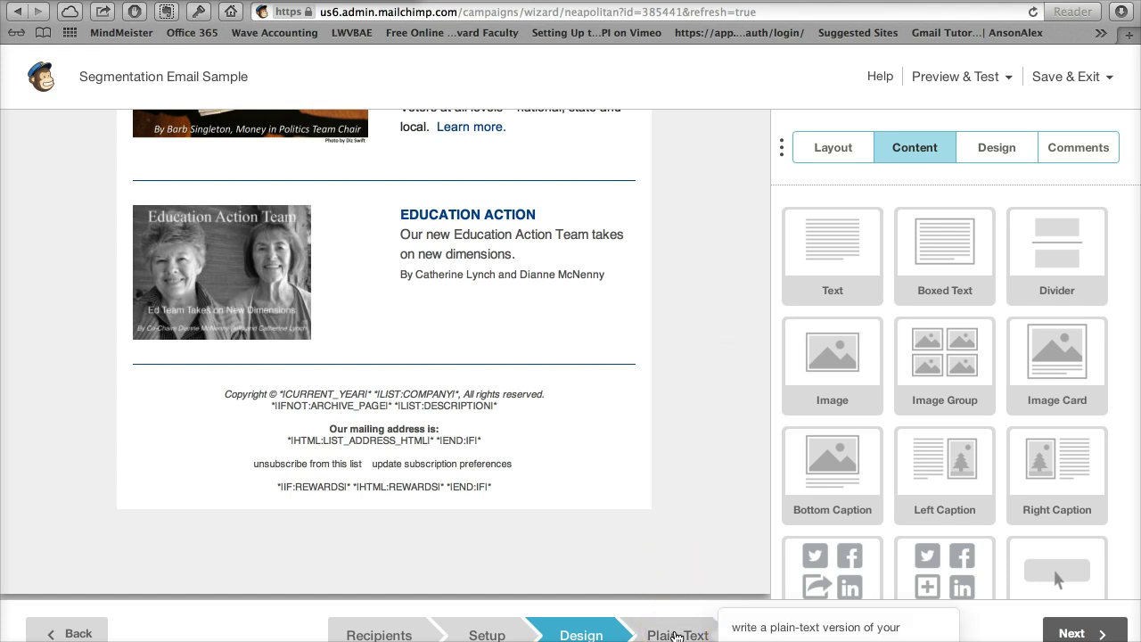
Go to the Plain-Text step and regenerate the plain-text message from the HTML email
click(676, 636)
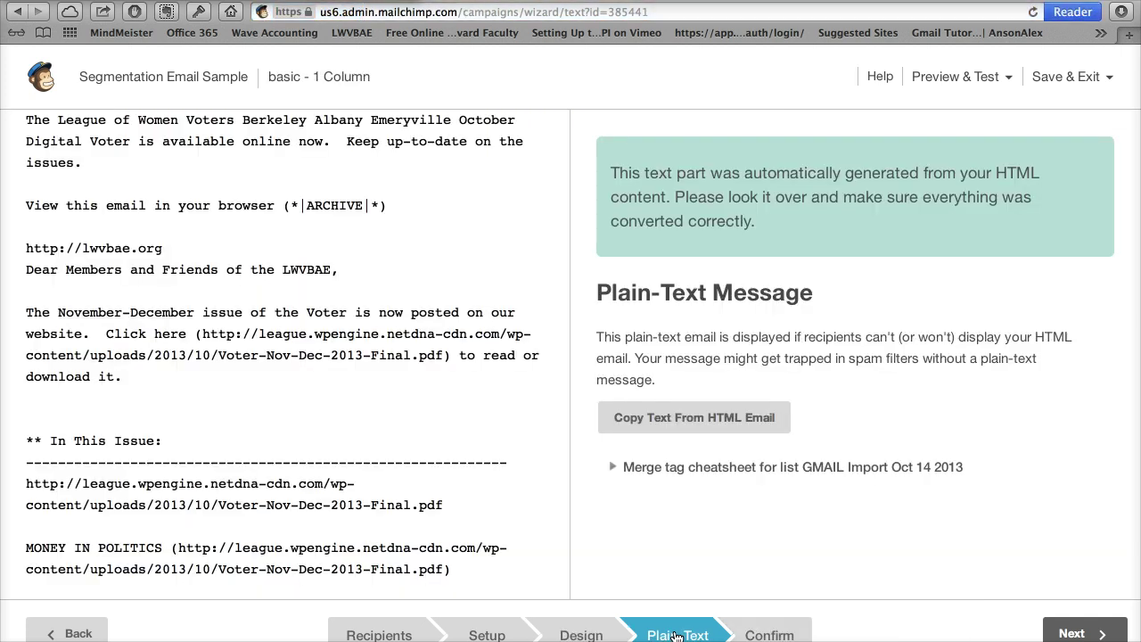
click(706, 423)
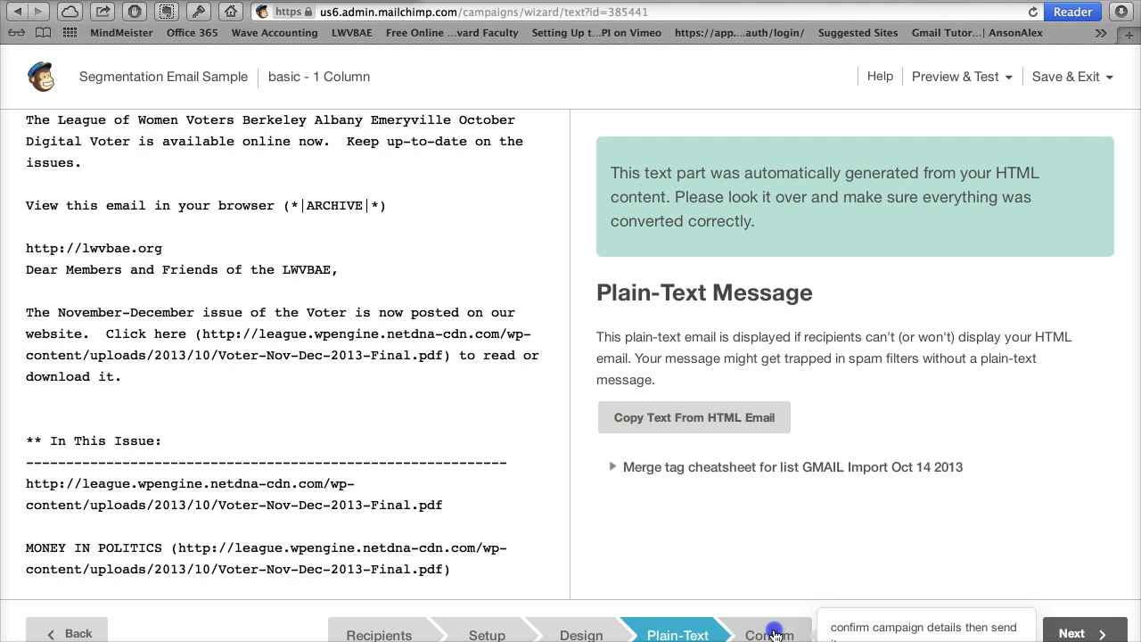
Move to the Confirm step and review the send checklist down to MonkeyRewards, all items passing
click(773, 633)
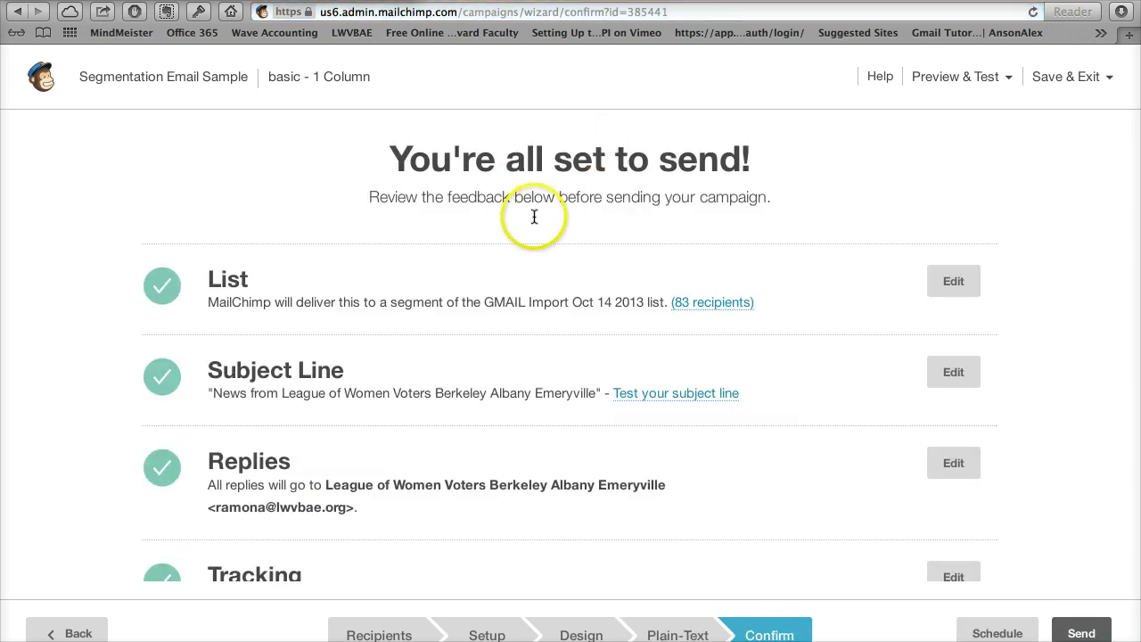
scroll(689, 383, down, 3)
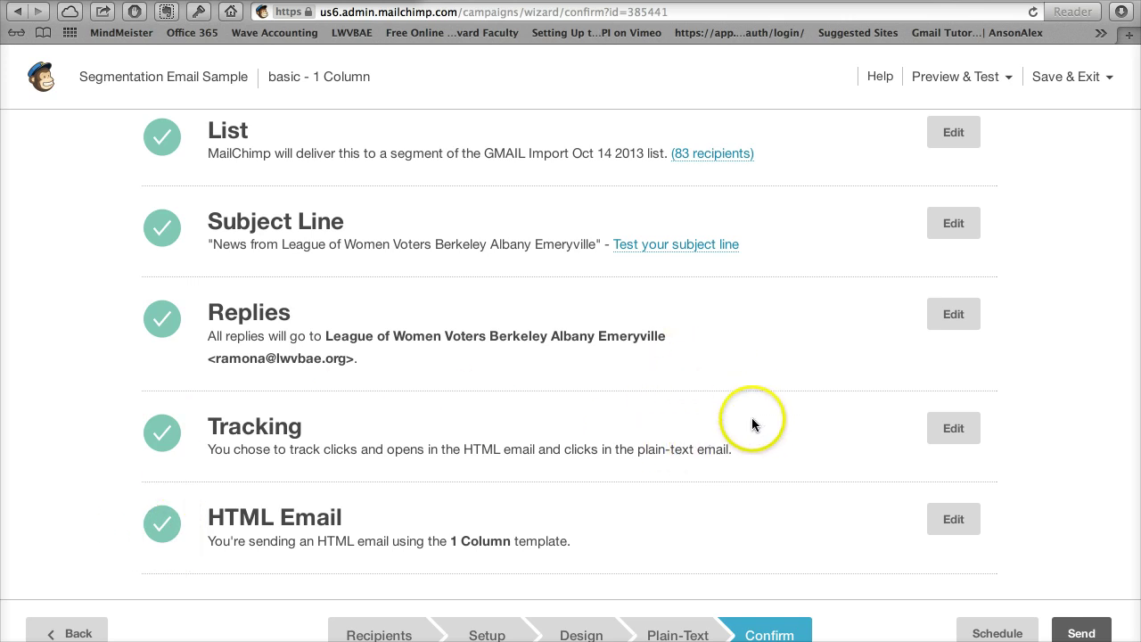
scroll(755, 404, down, 5)
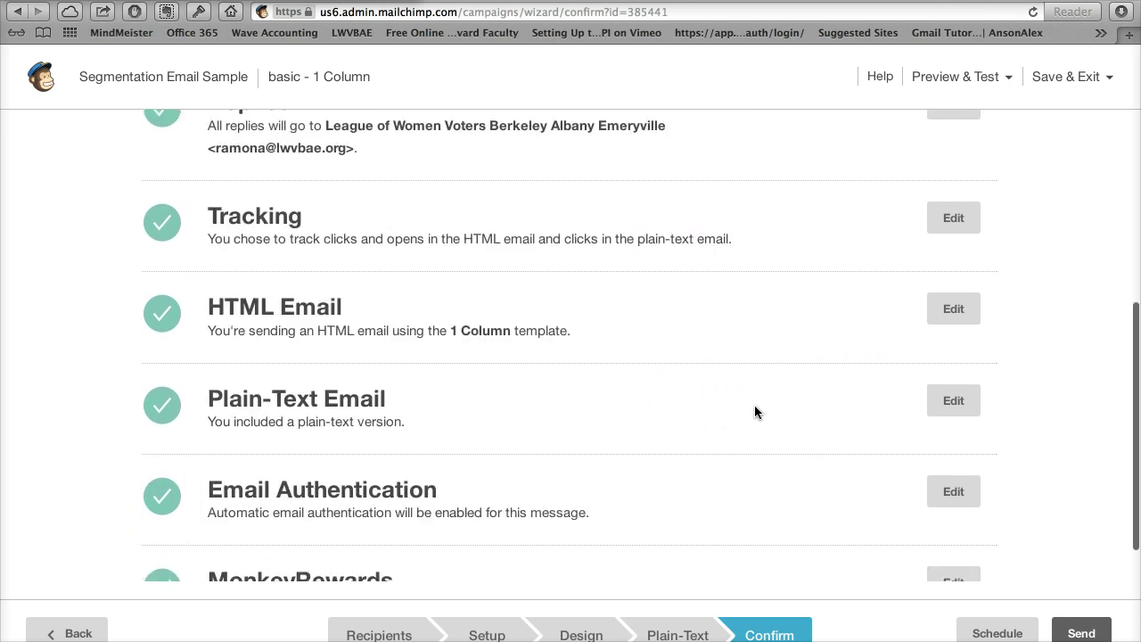
scroll(754, 412, down, 1)
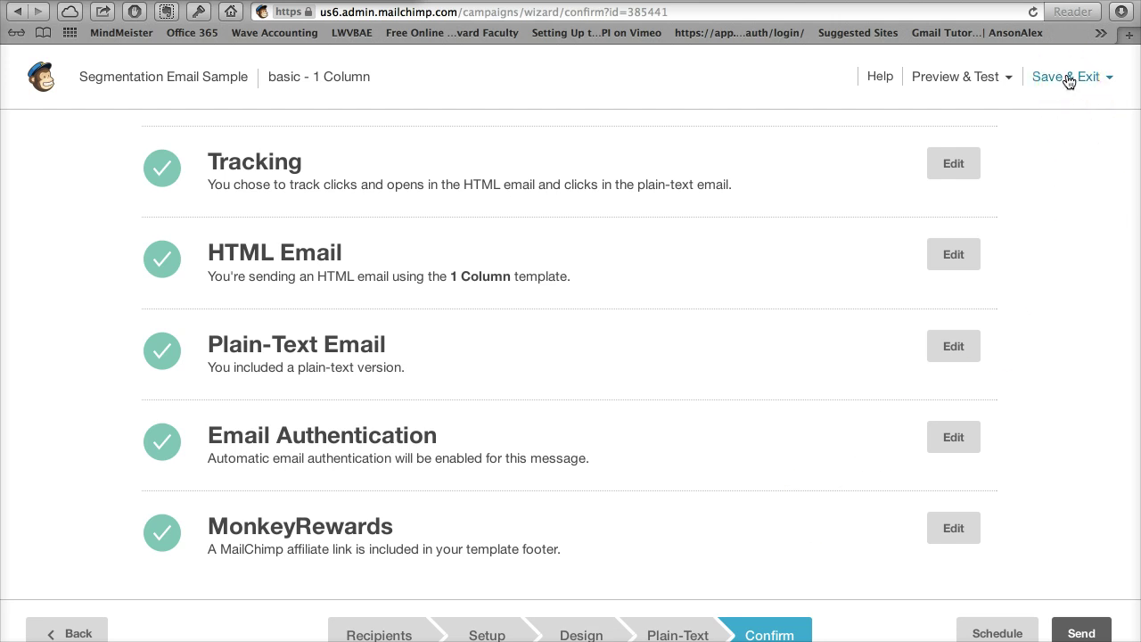
Preview the campaign email with the LWV logo and Money in Politics story, then close the preview
click(962, 78)
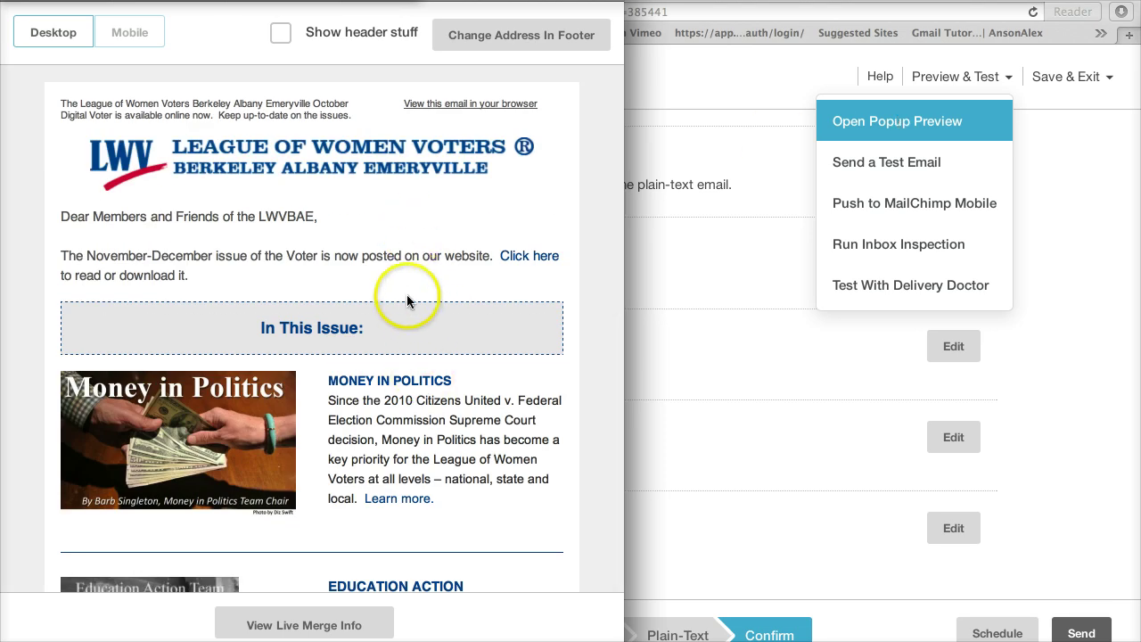
scroll(353, 299, down, 5)
scroll(357, 290, up, 5)
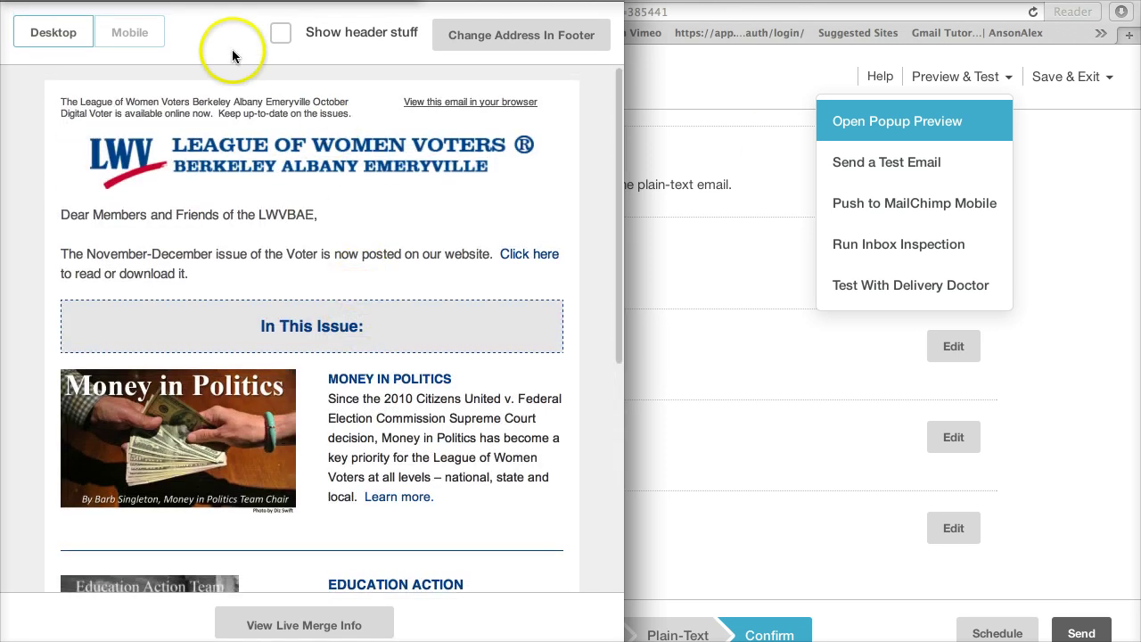
click(692, 103)
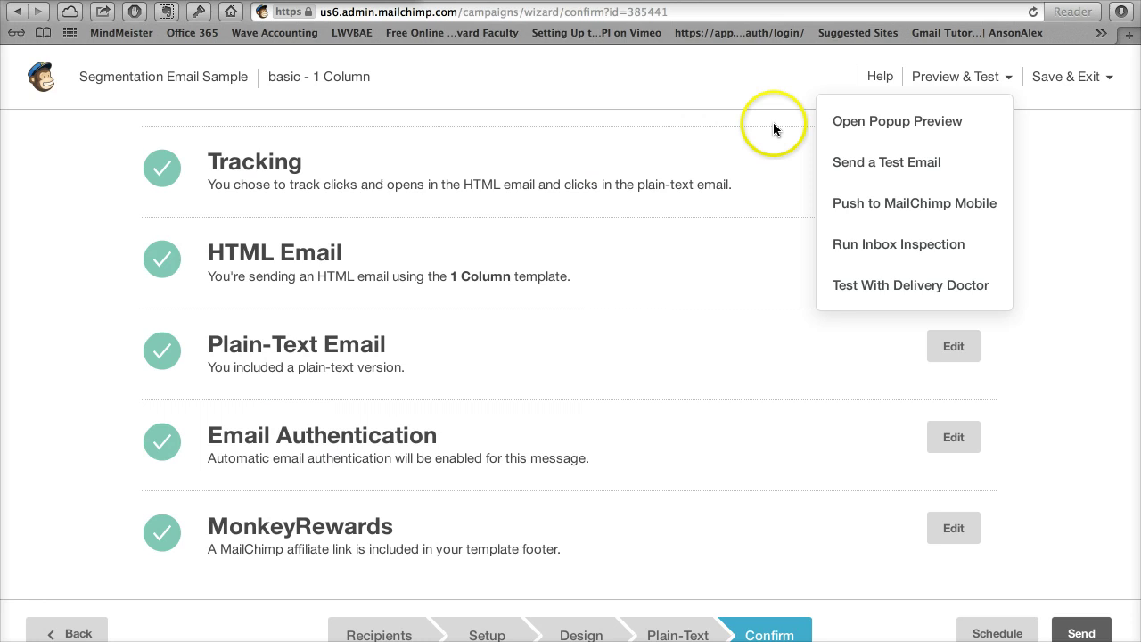
Send a test email of the campaign including instructions and a personal message
click(903, 165)
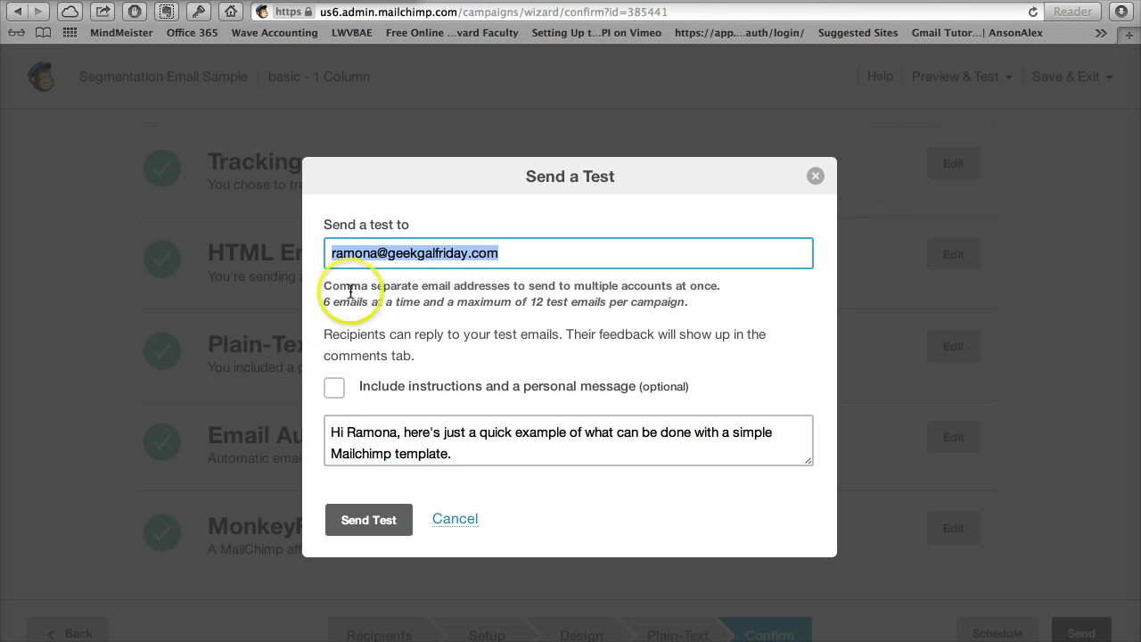
click(335, 389)
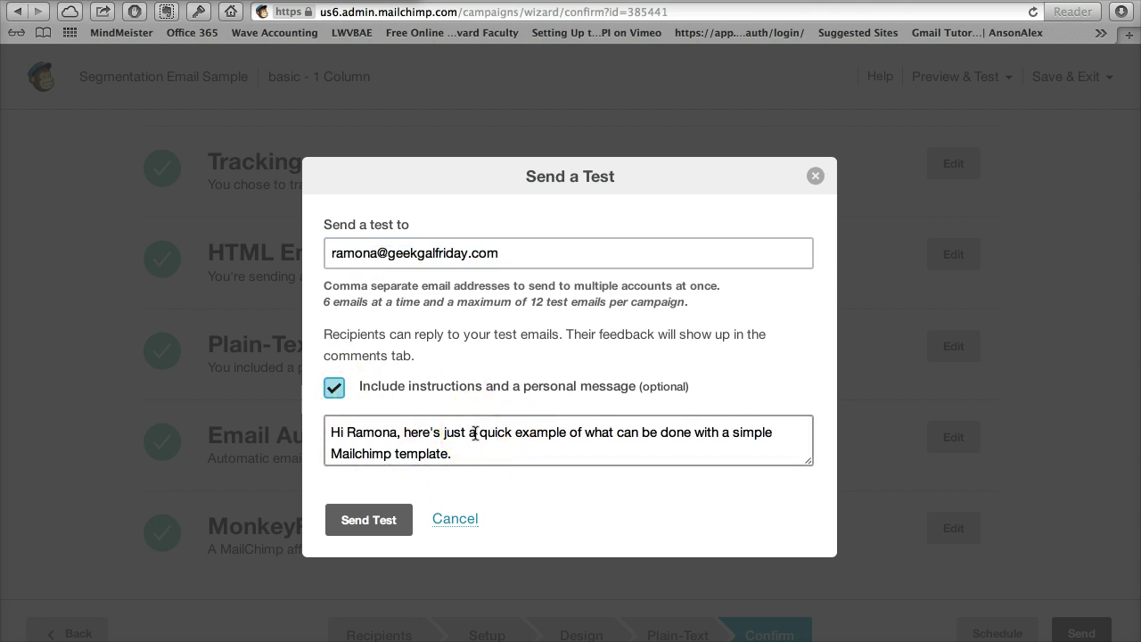
click(328, 243)
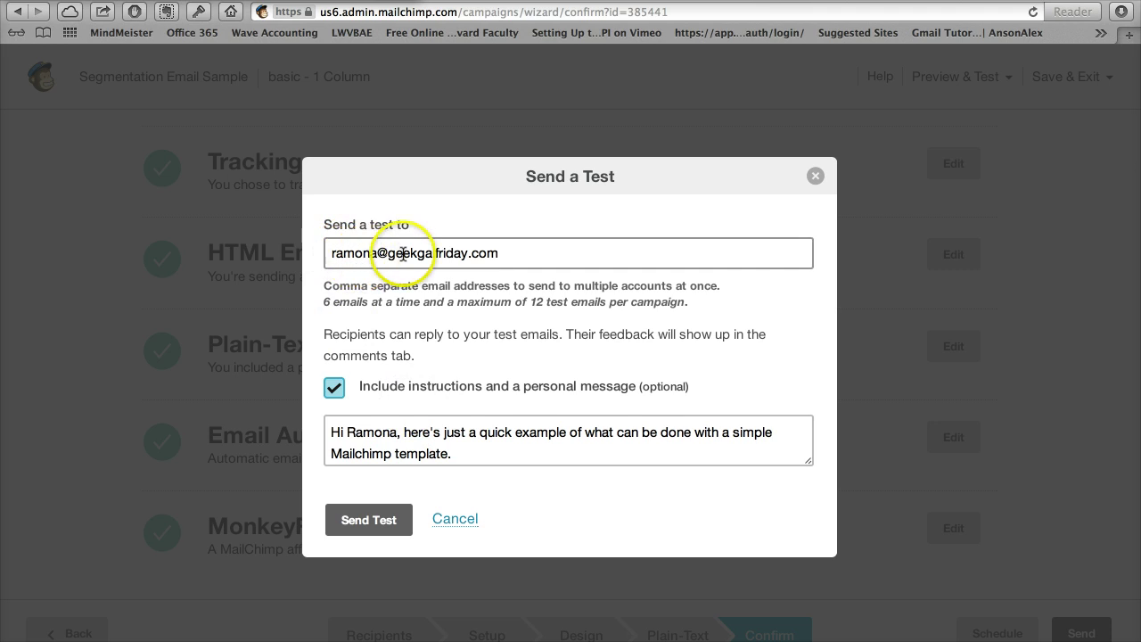
click(331, 433)
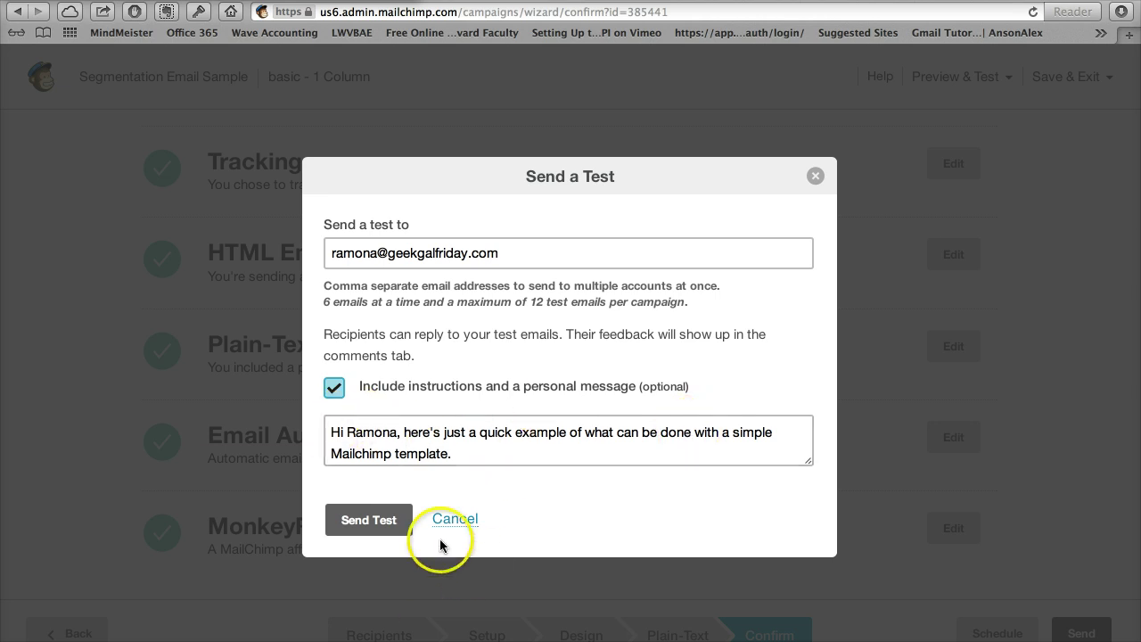
click(373, 523)
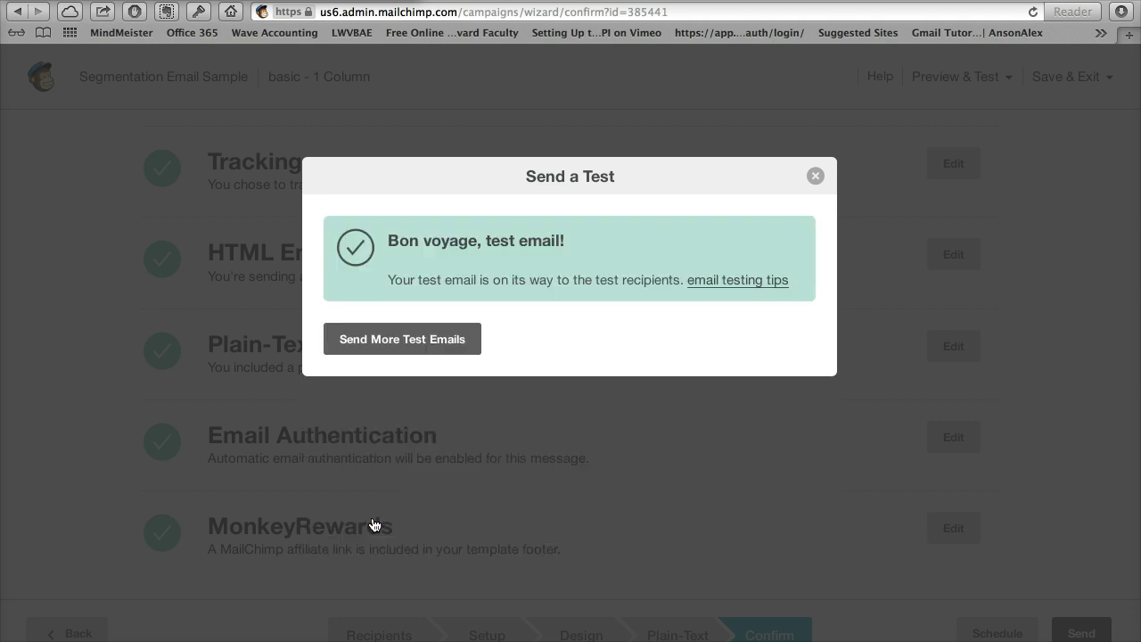
Open Apple Mail, select the Geek Gal Friday inbox, and fetch new mail until the test arrives
mouse_move(234, 616)
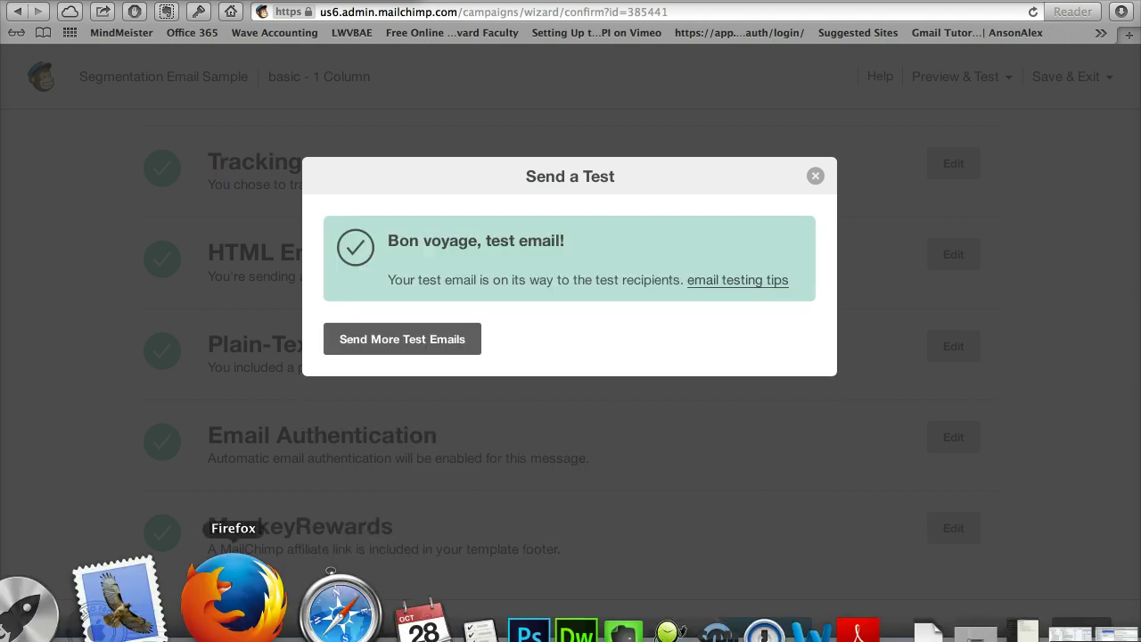
click(153, 621)
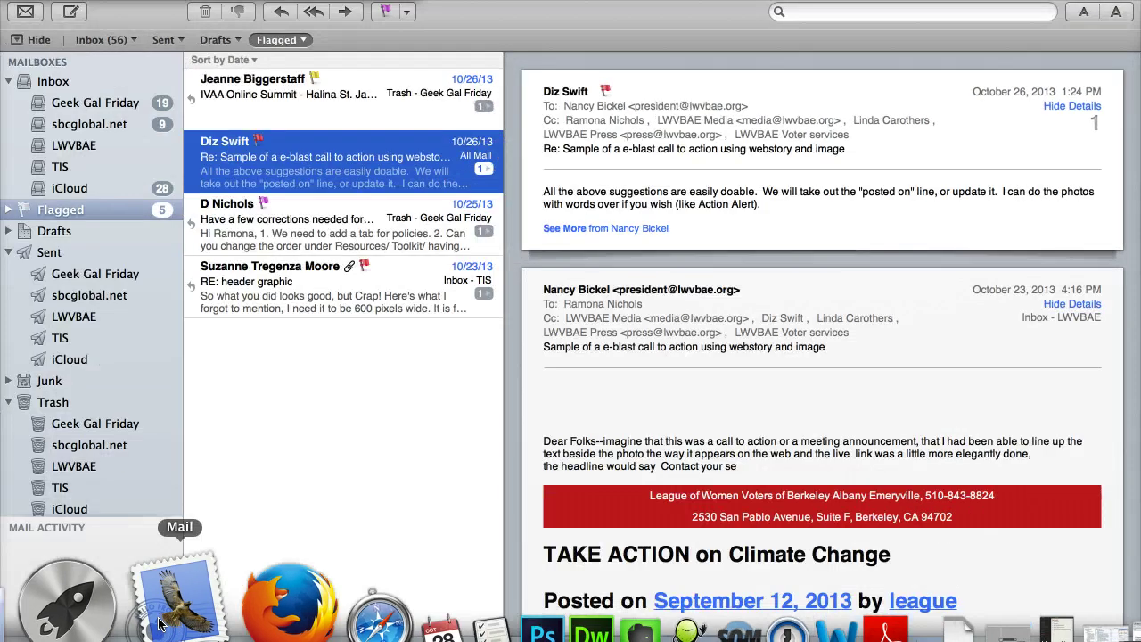
click(89, 104)
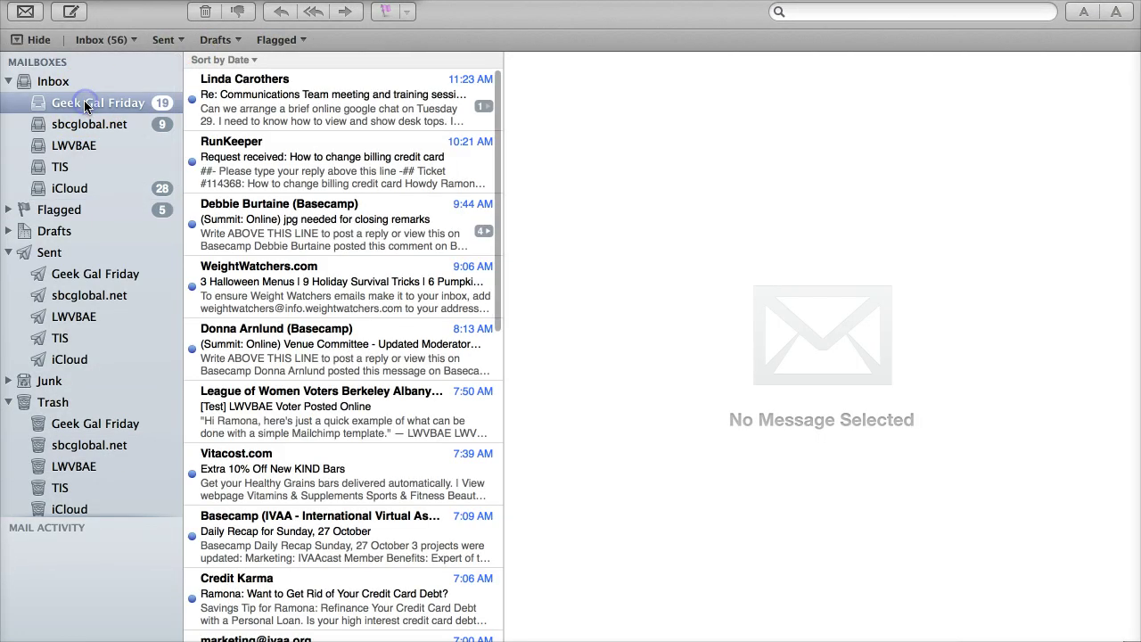
click(26, 15)
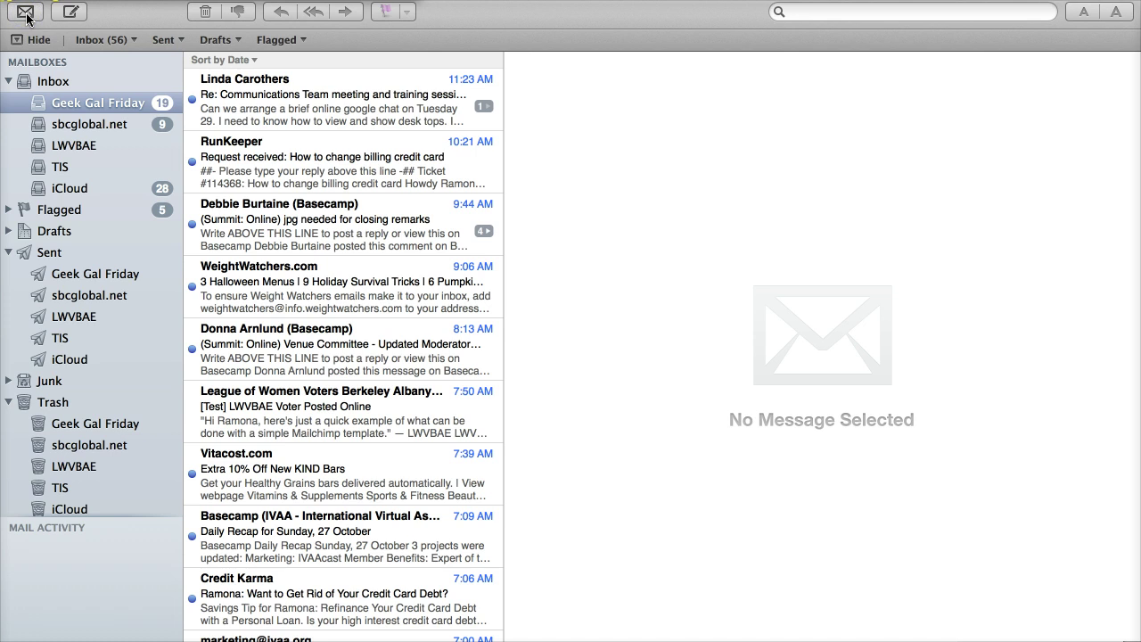
click(26, 15)
scroll(304, 118, up, 2)
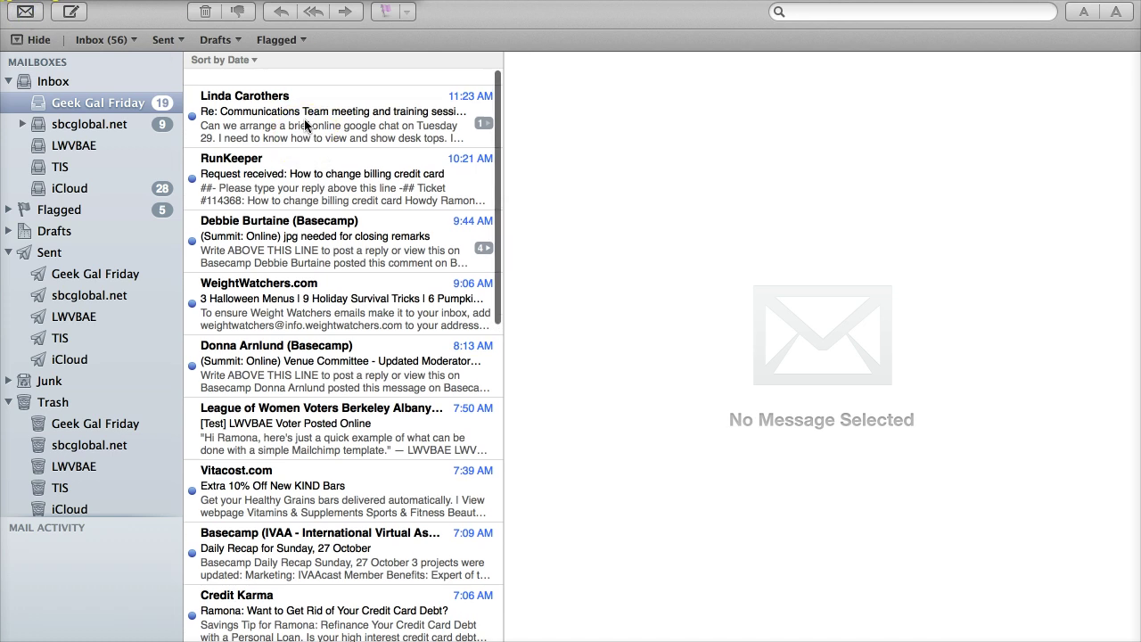
scroll(51, 54, down, 1)
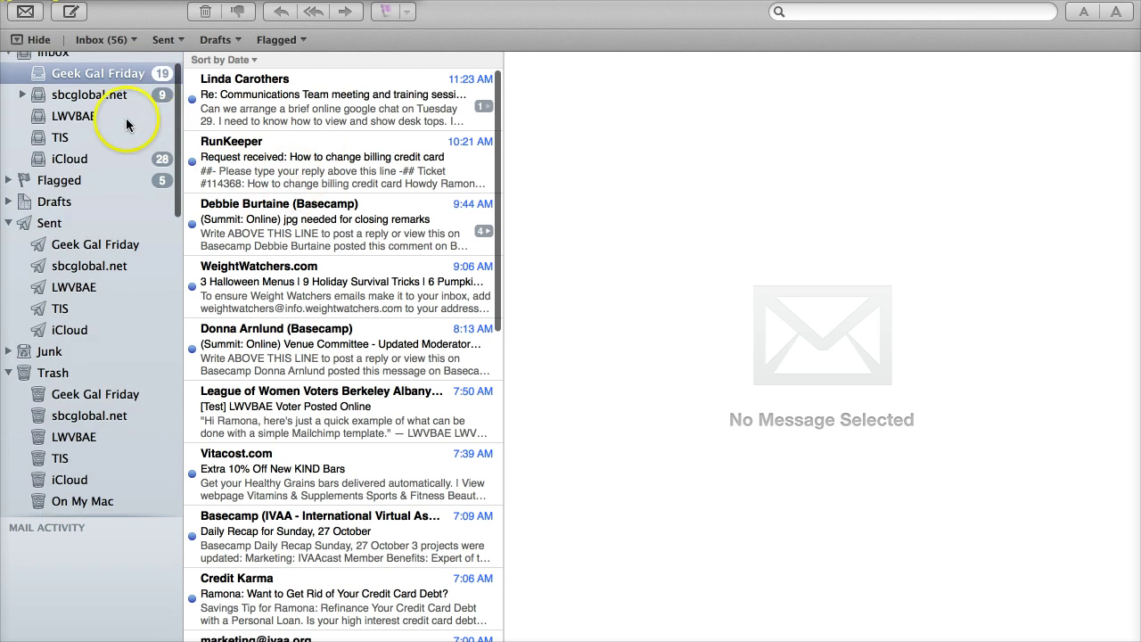
click(25, 12)
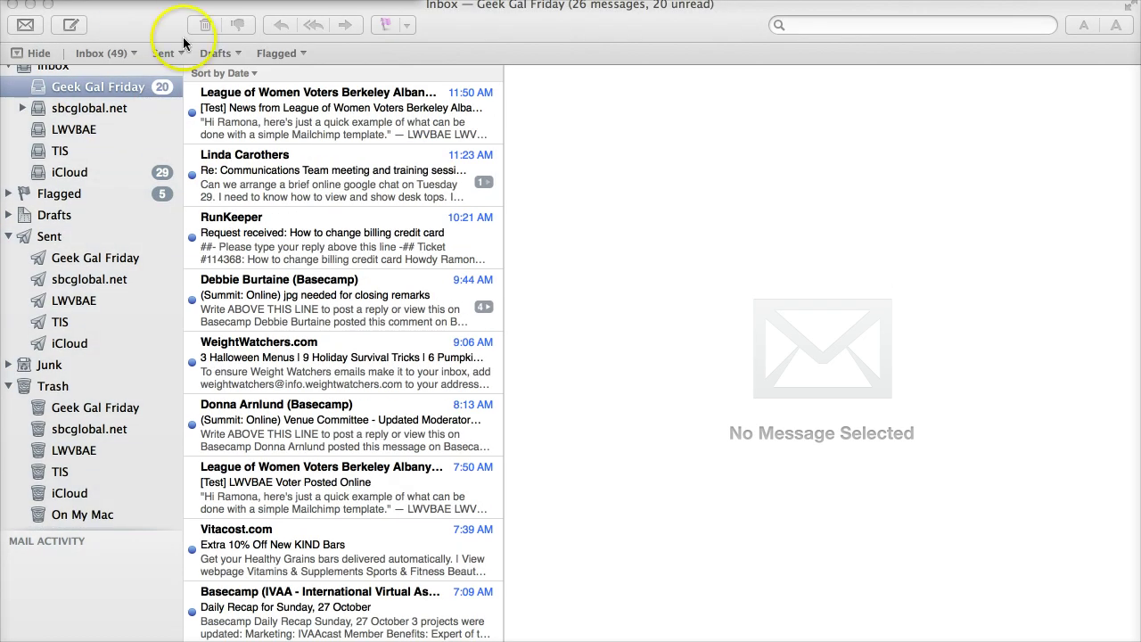
Open the [Test] News from League of Women Voters Berkeley Albany Emeryville message in its own window and read it
double_click(240, 111)
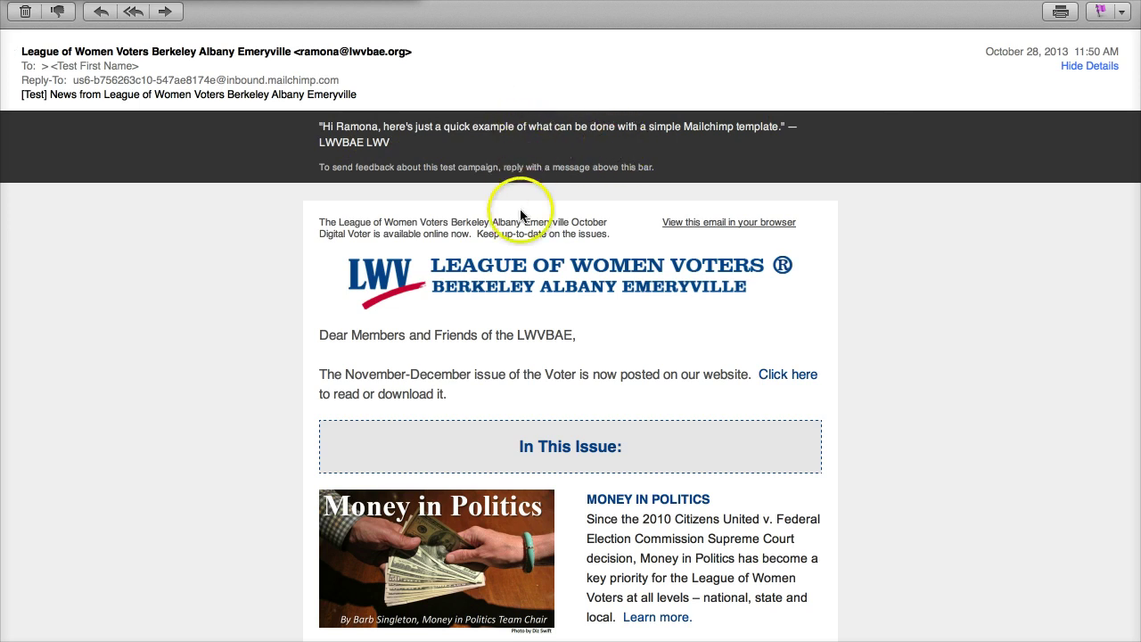
scroll(958, 339, down, 3)
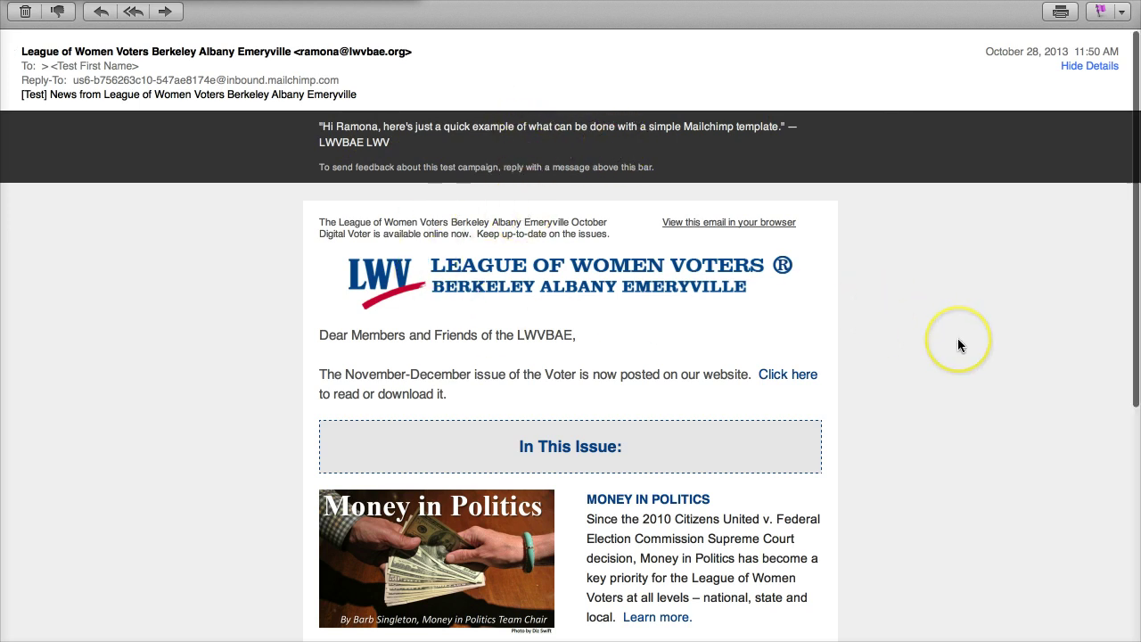
scroll(958, 339, down, 5)
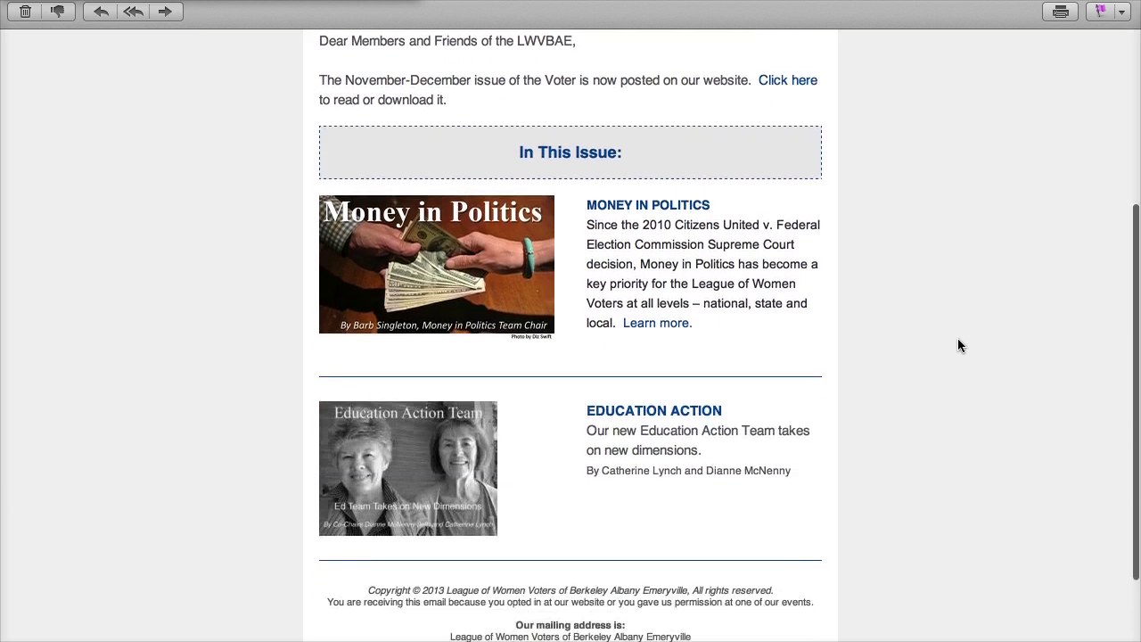
scroll(959, 339, up, 7)
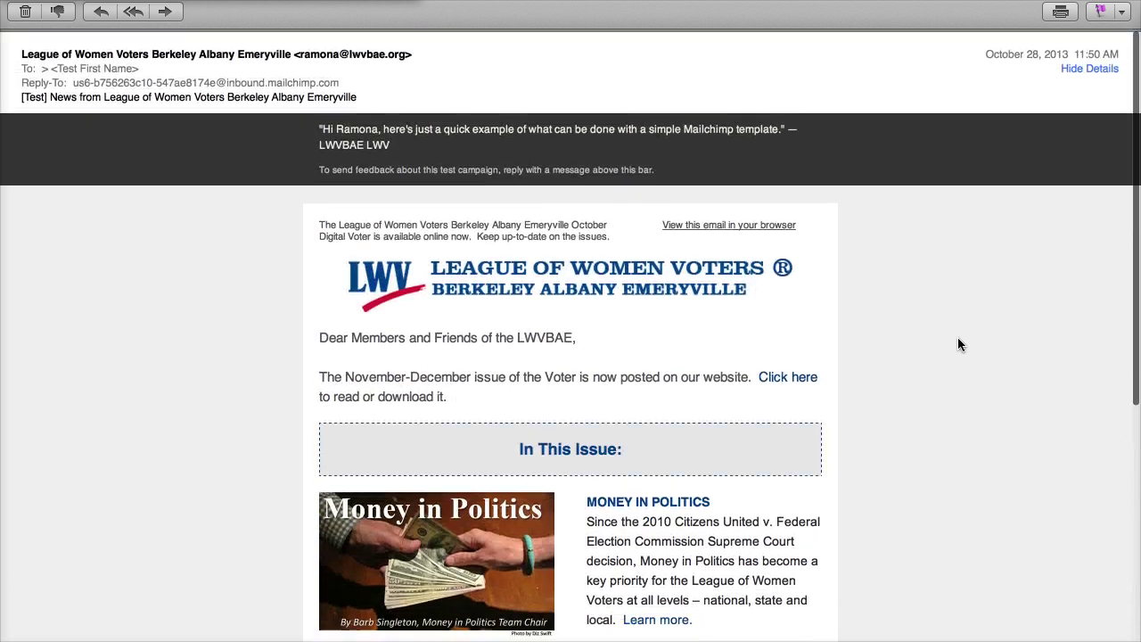
Send a reply to the test email saying "You've got the dates wrong. Fix it!!!", then return to Safari
click(101, 13)
click(26, 140)
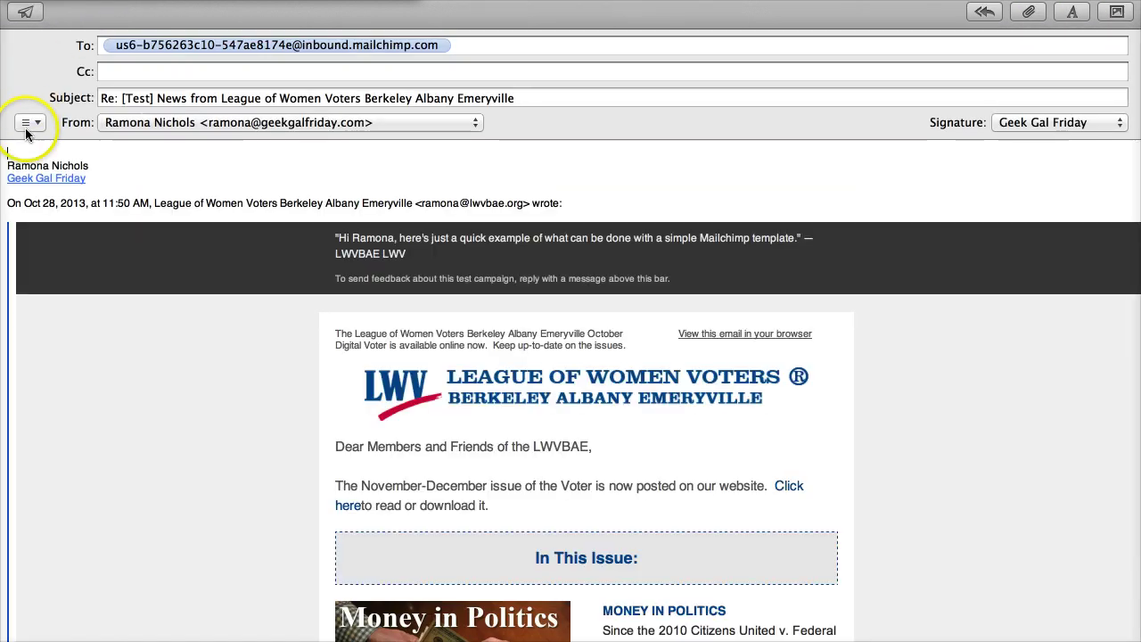
text(Hey)
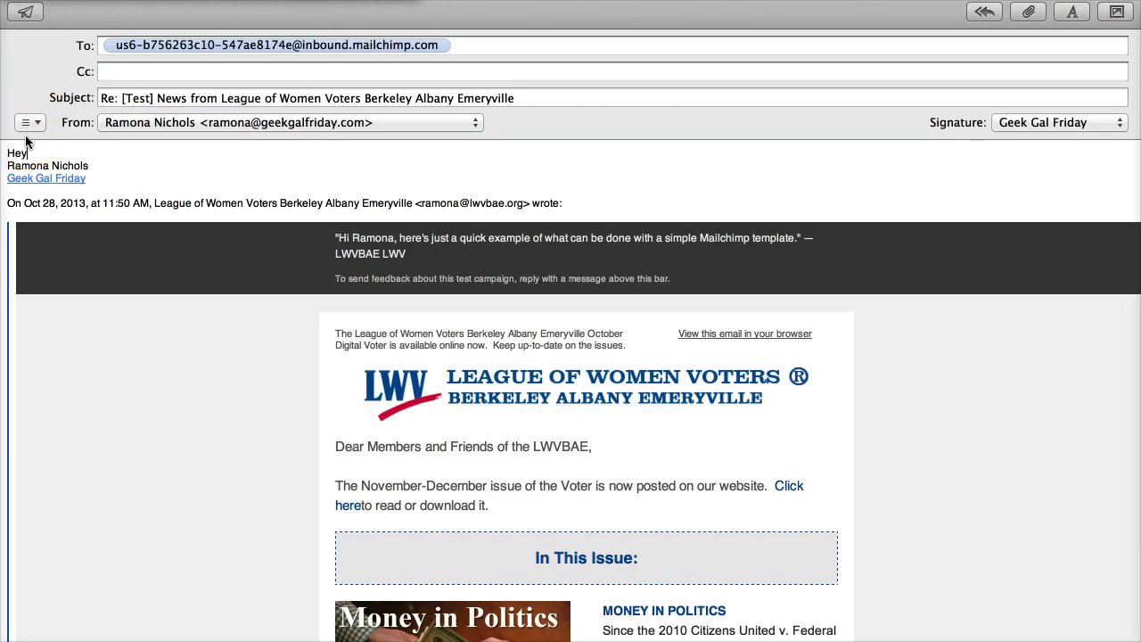
text( Ramona,)
key(Return)
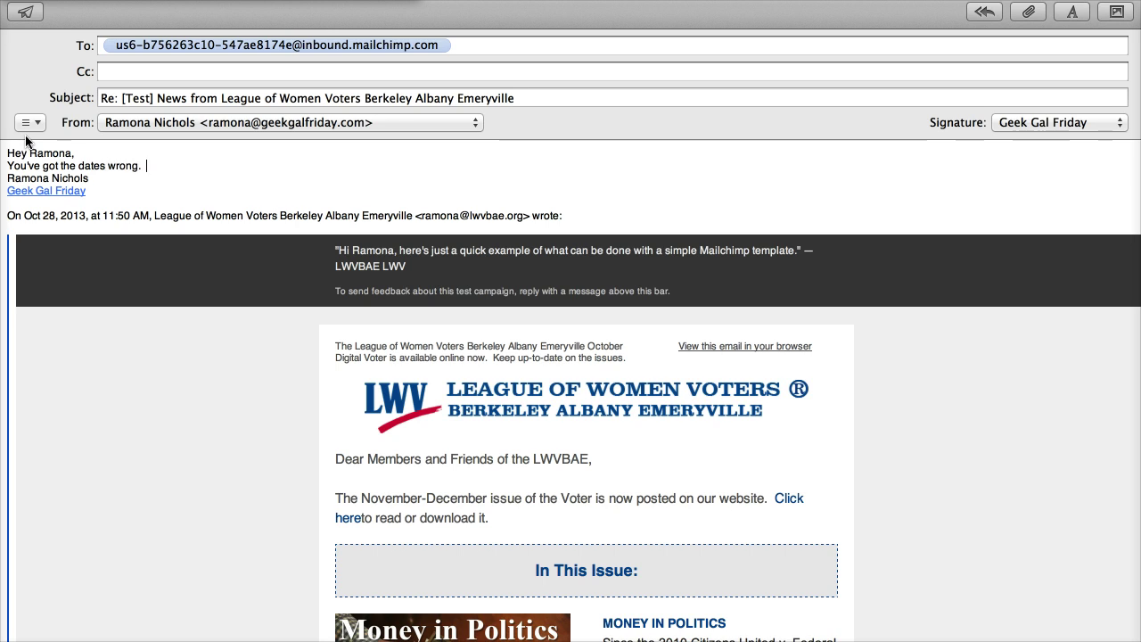
text(Fix it!!!)
click(26, 12)
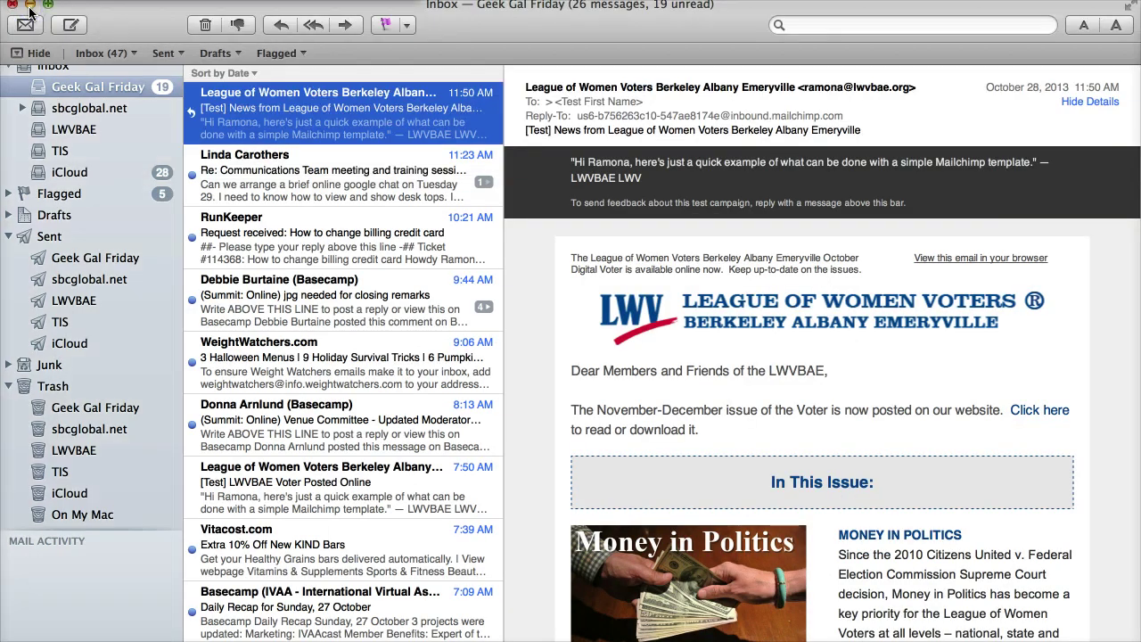
click(268, 629)
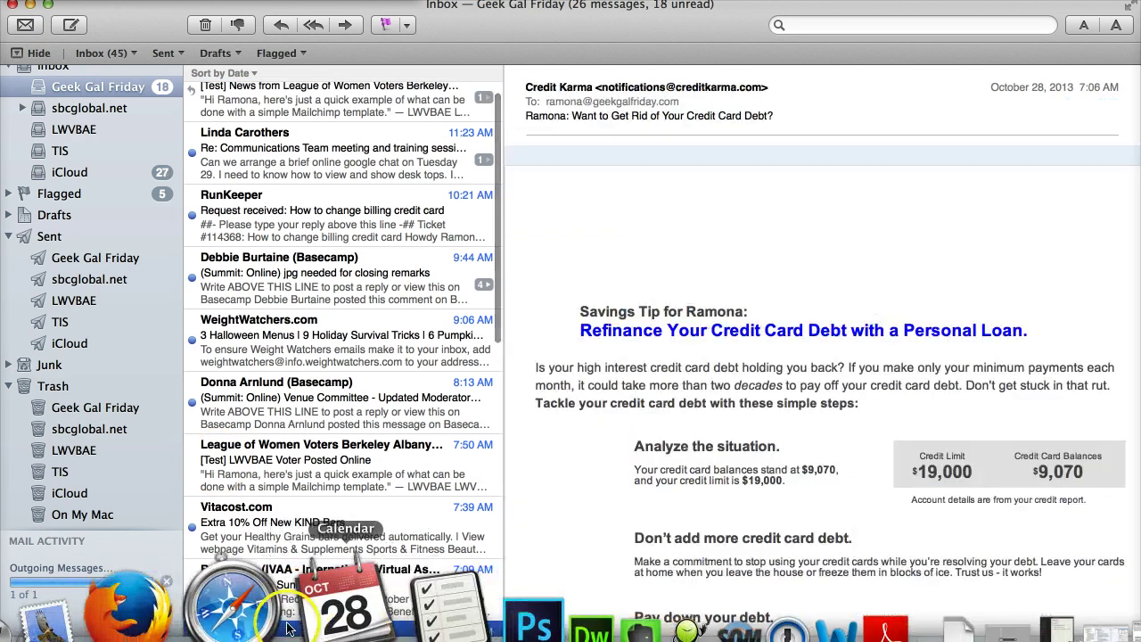
Dismiss the test email confirmation in Mailchimp and return the campaign to its Design step
click(267, 616)
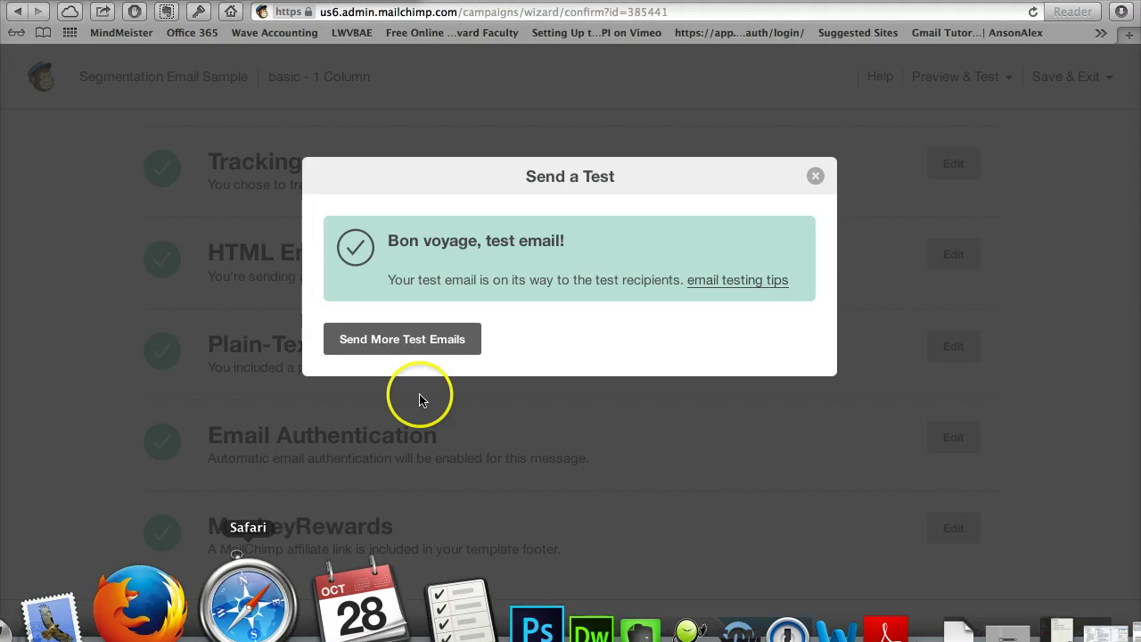
click(815, 176)
click(773, 451)
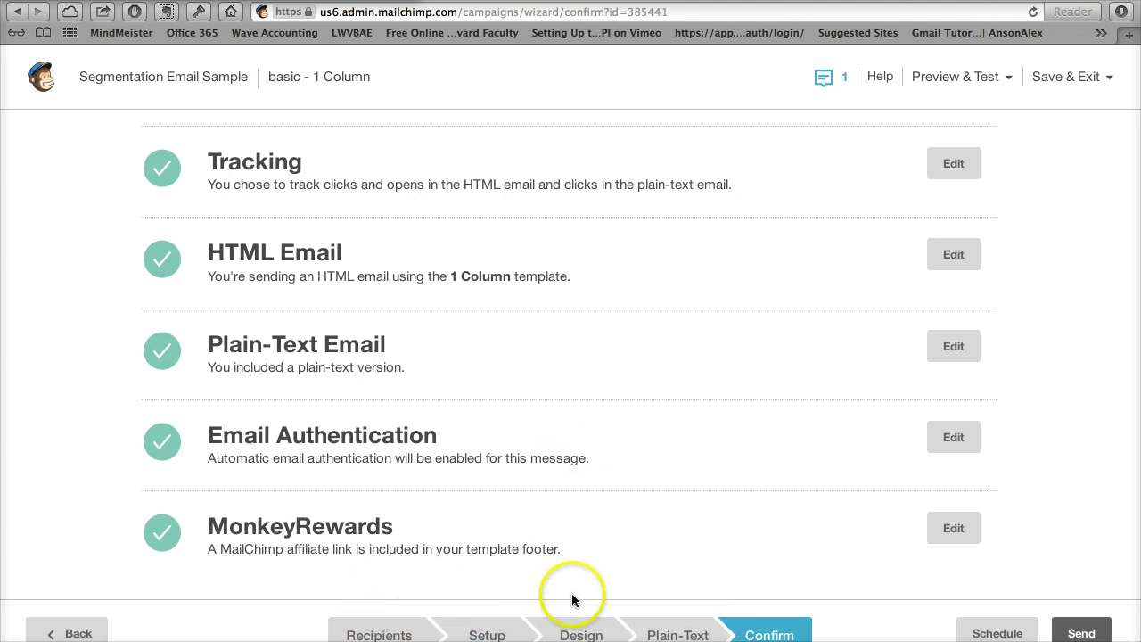
click(585, 635)
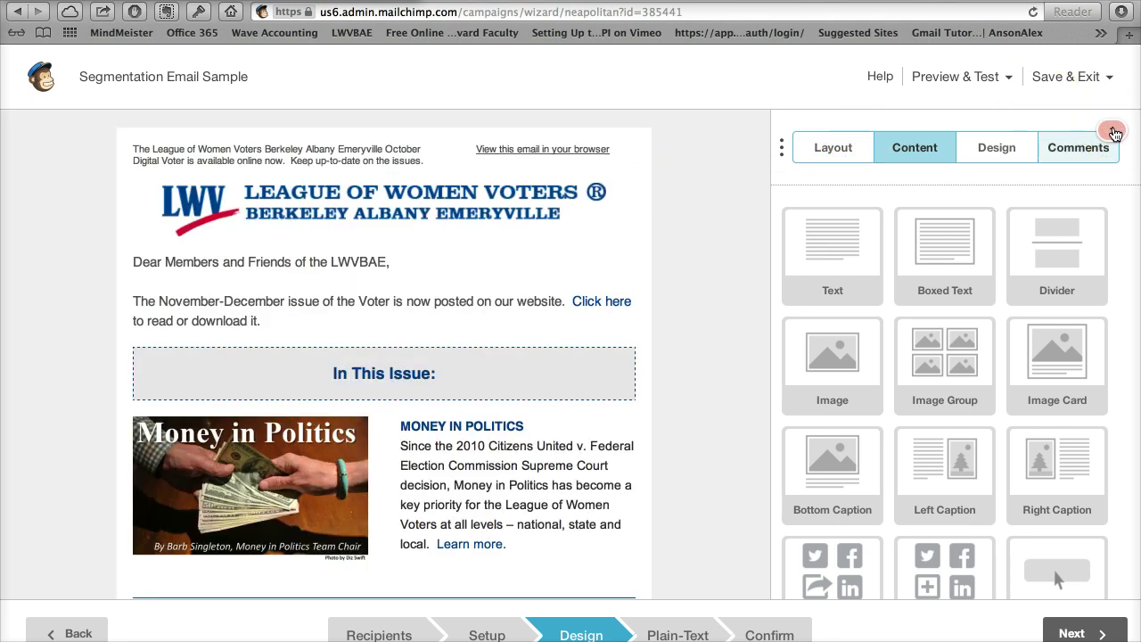
Show the campaign's Comments tab, where the reply "You've got the dates wrong. Fix it!!!" appears
click(1115, 133)
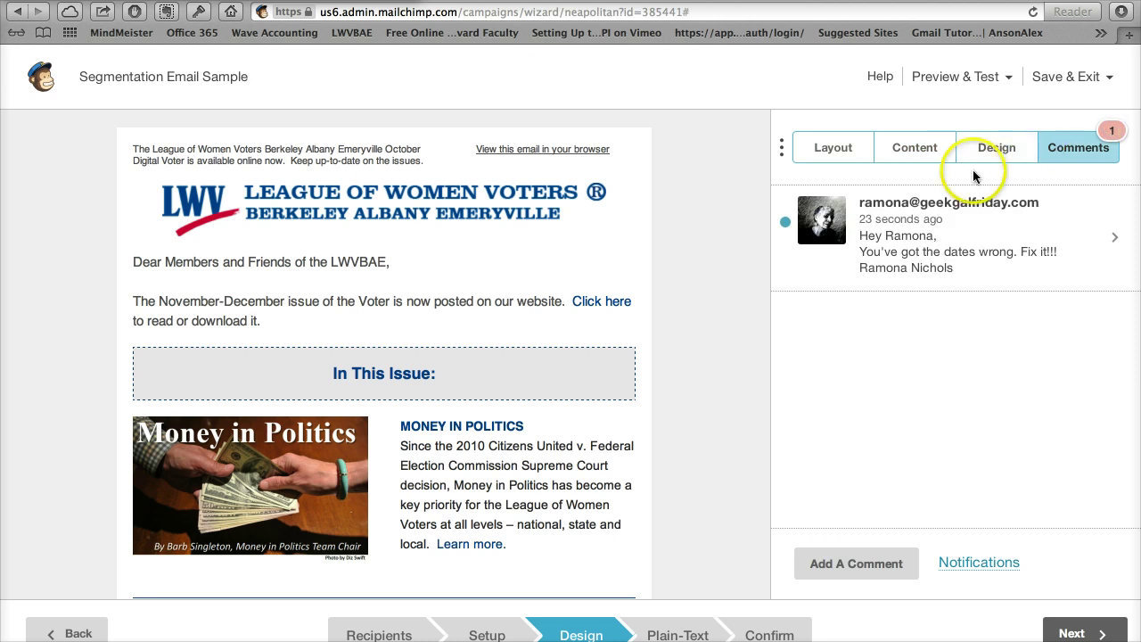